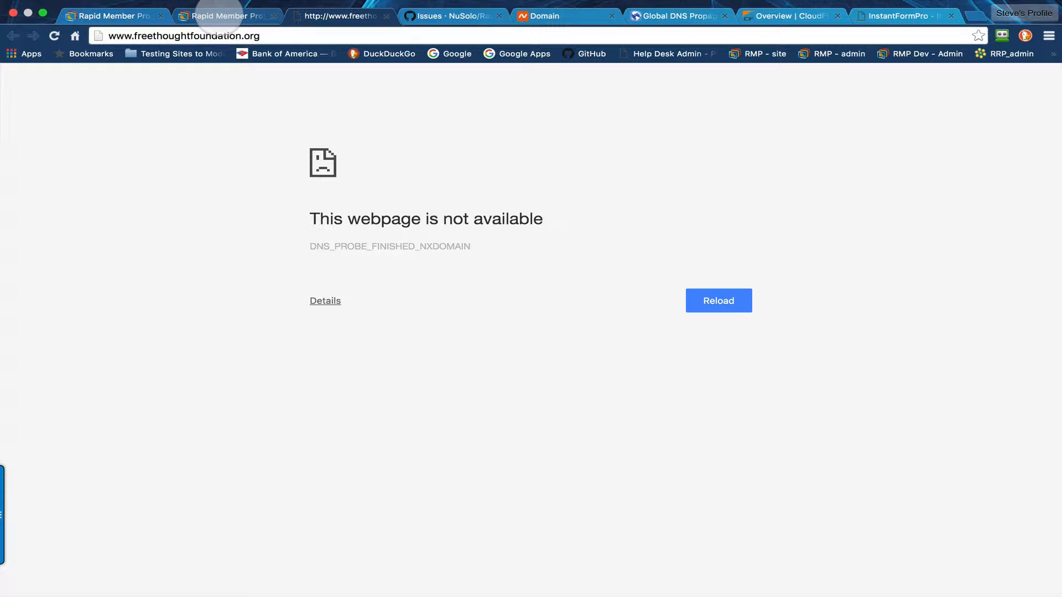
# - Review the registered domains in Rapid Member Pro and the nameservers section for freethoughtfoundation.org in Namecheap
pyautogui.click(219, 16)
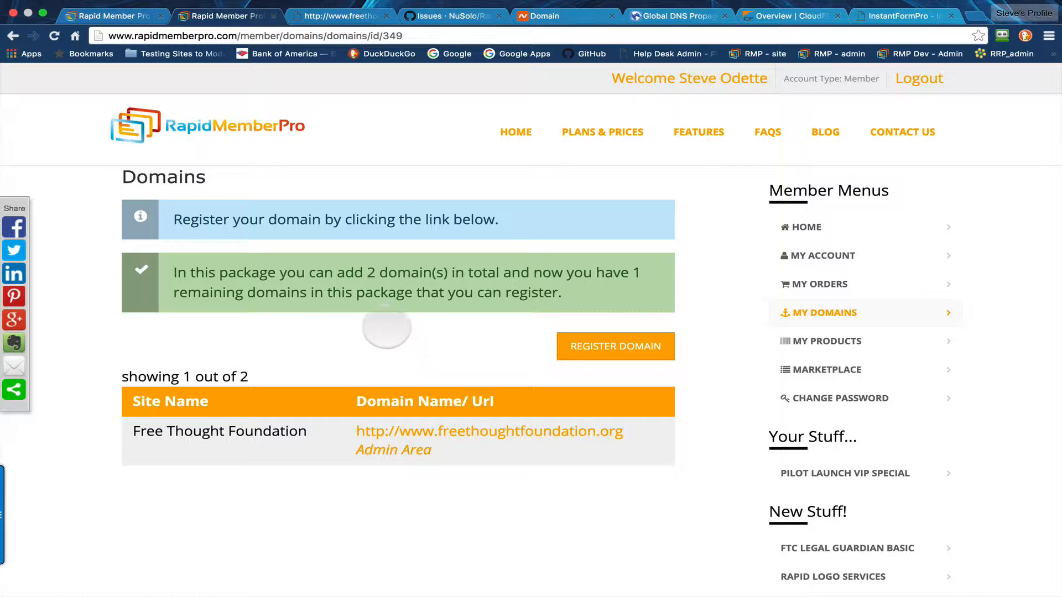
pyautogui.click(559, 18)
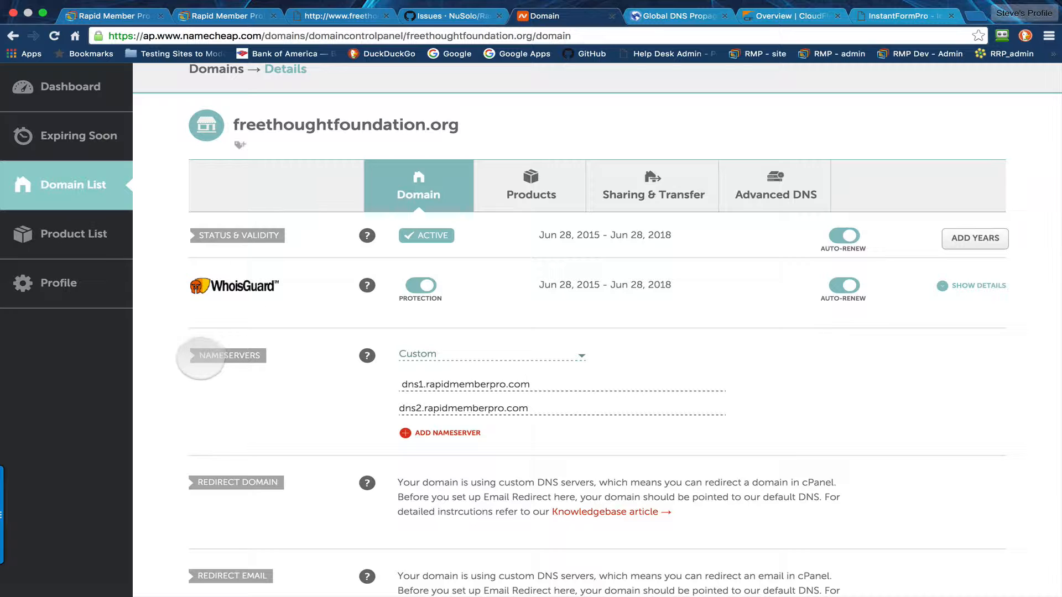
pyautogui.moveTo(201, 357); pyautogui.dragTo(263, 357)
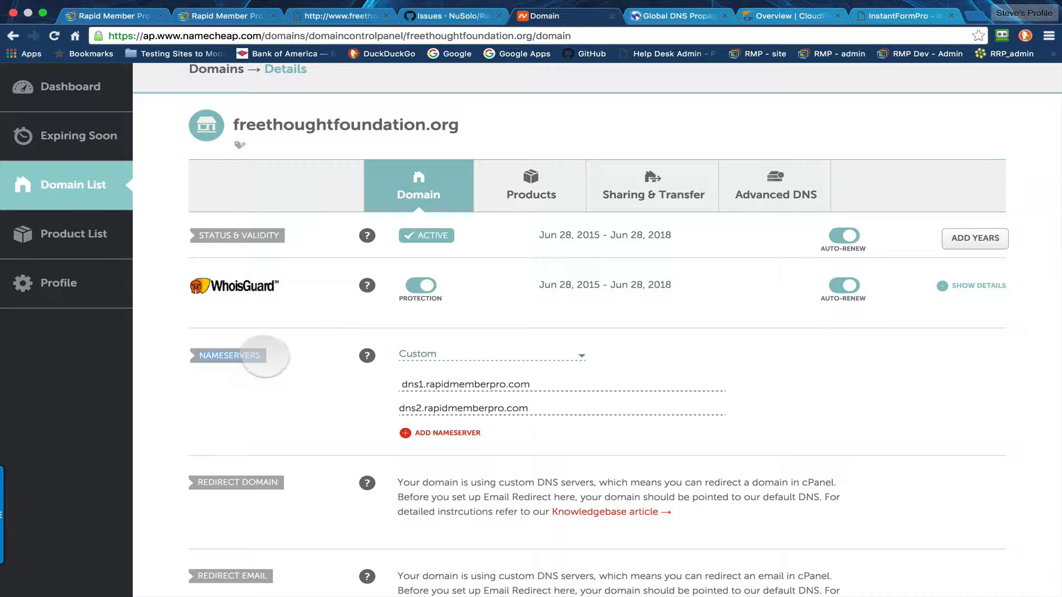
pyautogui.scroll(-5, 276, 360)
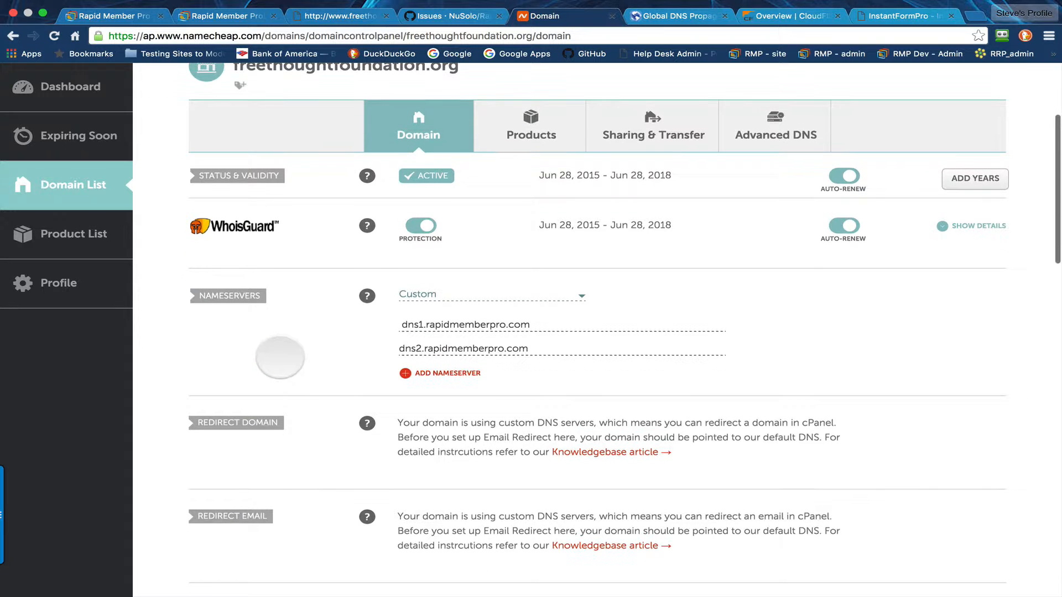
pyautogui.scroll(-1, 189, 204)
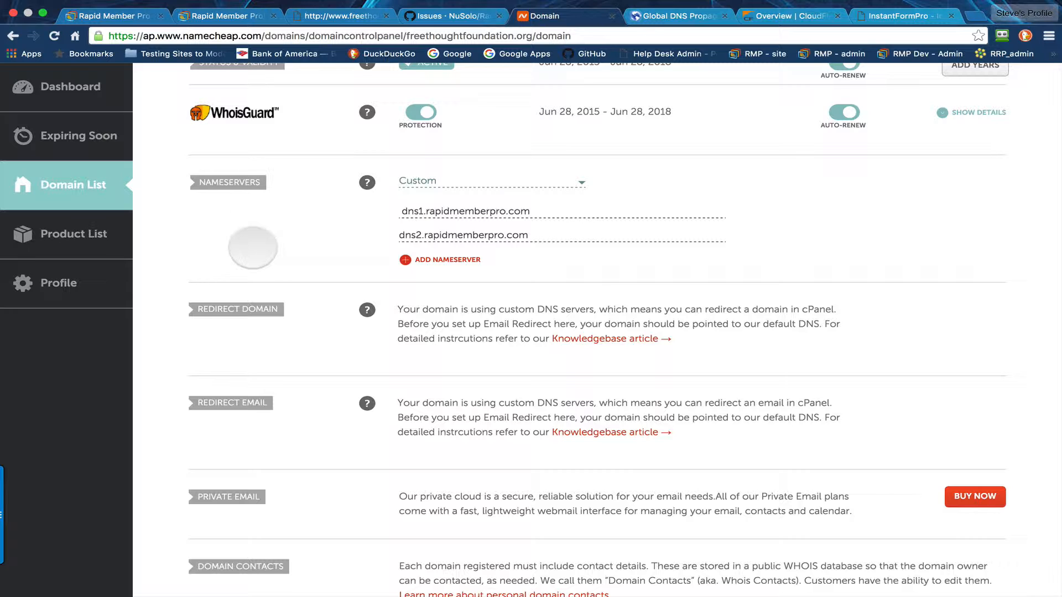
# - Switch to Mail and read the nameserver instructions in the Rapid Member Pro getting-started email and the CloudFlare account-link email
pyautogui.moveTo(318, 586)
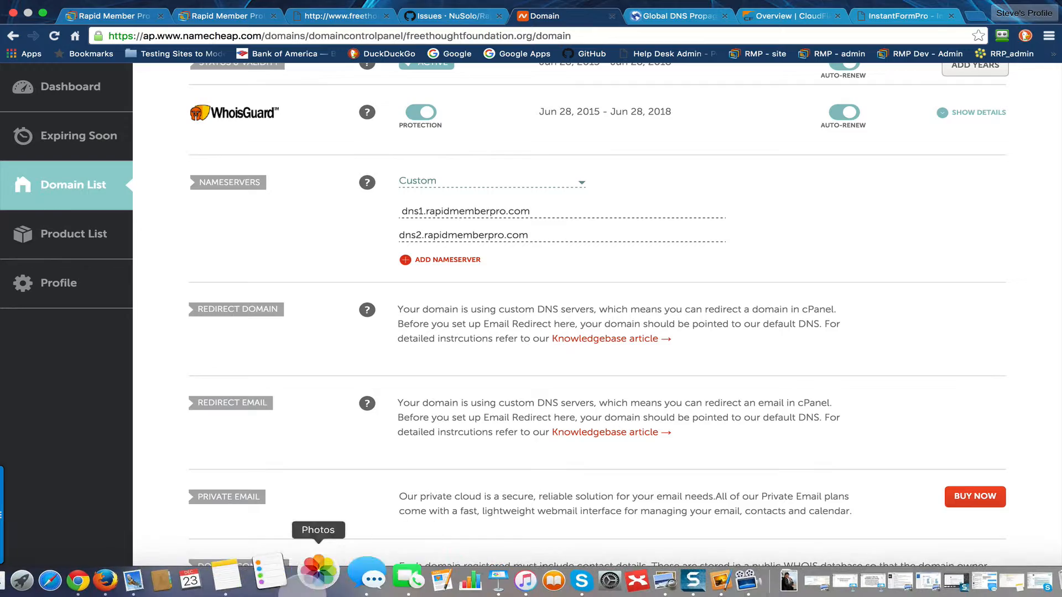
pyautogui.click(173, 578)
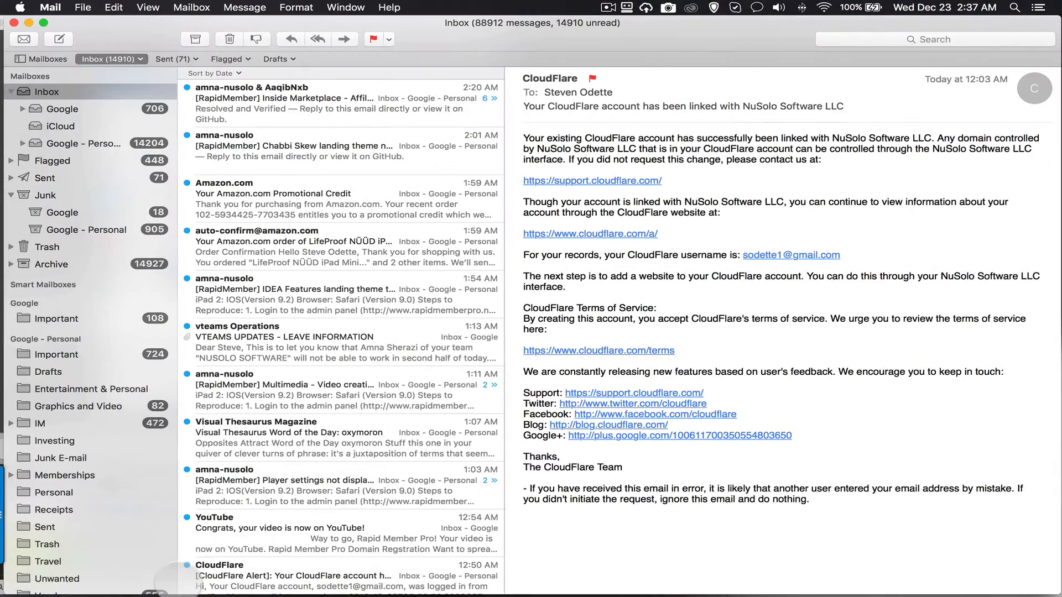
pyautogui.scroll(-5, 303, 279)
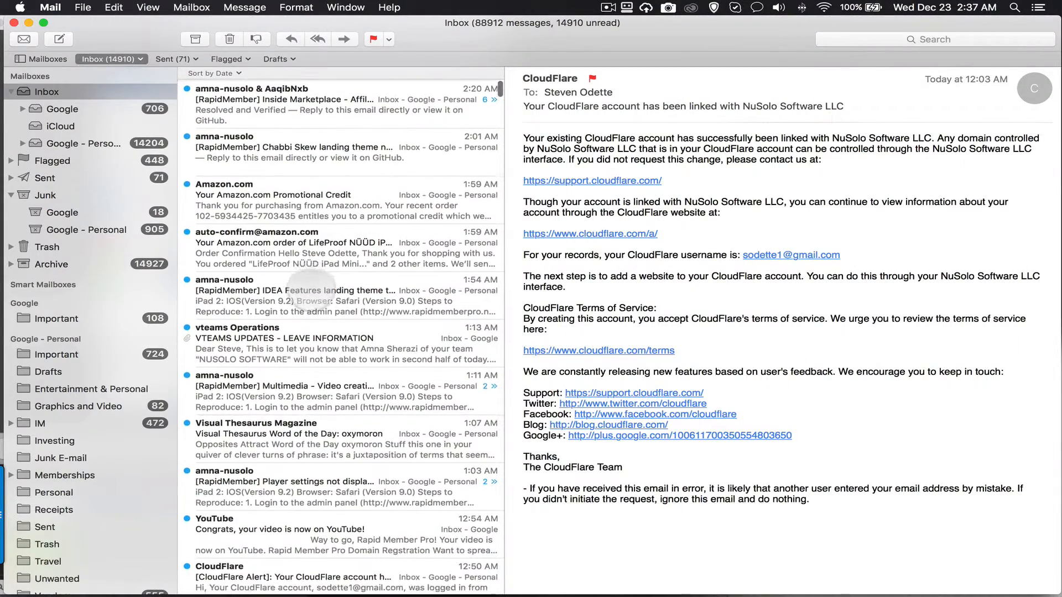
pyautogui.scroll(-10, 318, 287)
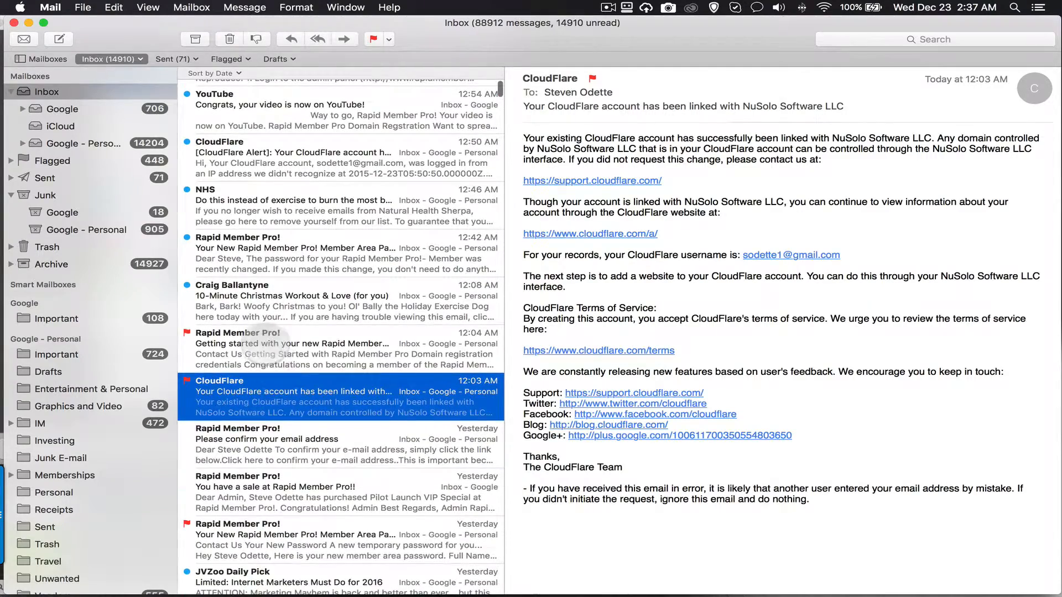
pyautogui.click(272, 348)
pyautogui.scroll(-3, 672, 382)
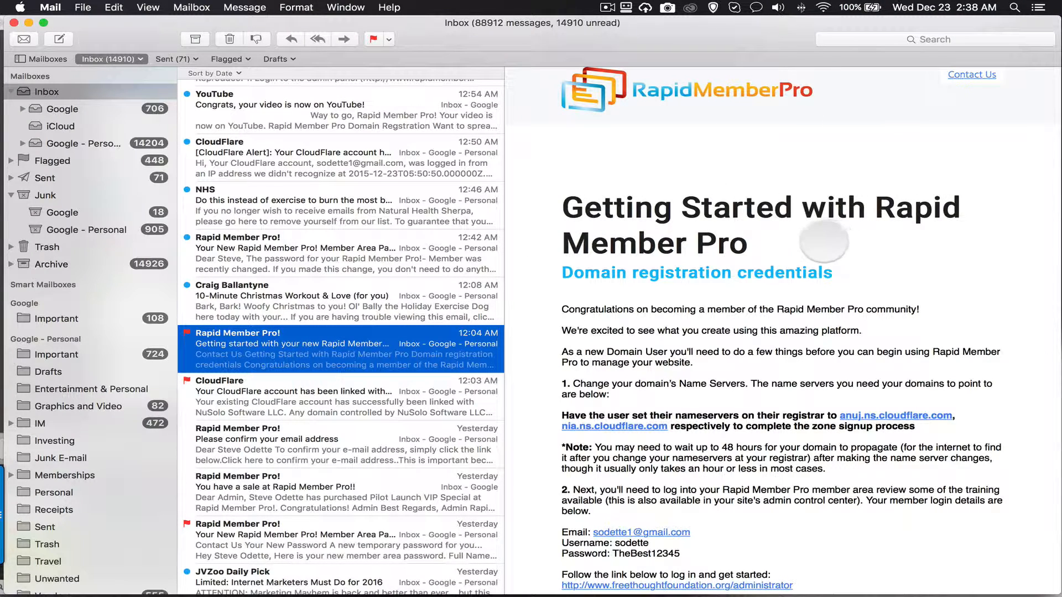
pyautogui.moveTo(560, 416); pyautogui.dragTo(987, 430)
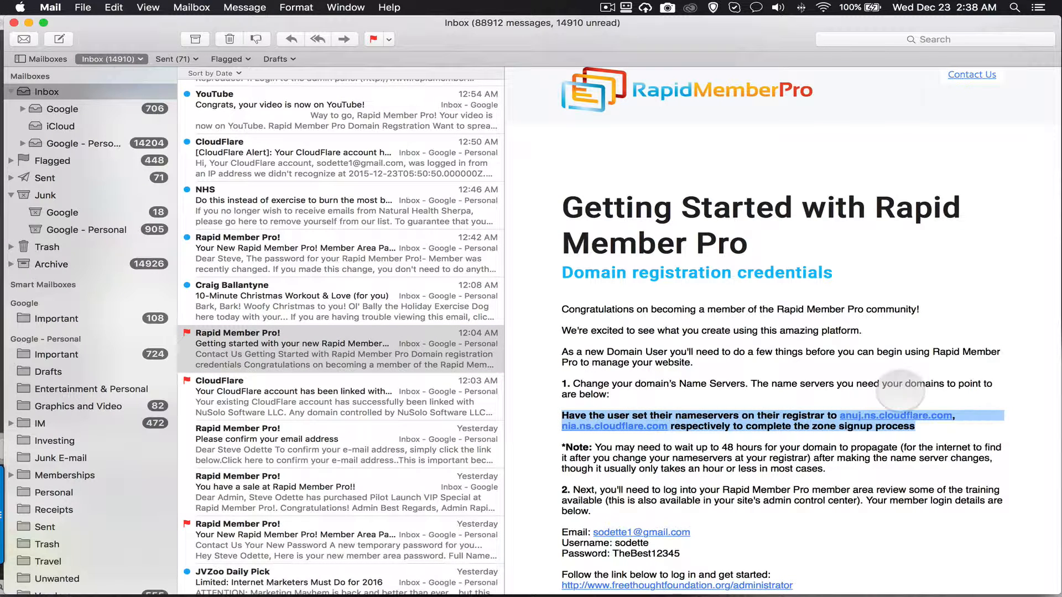
pyautogui.click(904, 387)
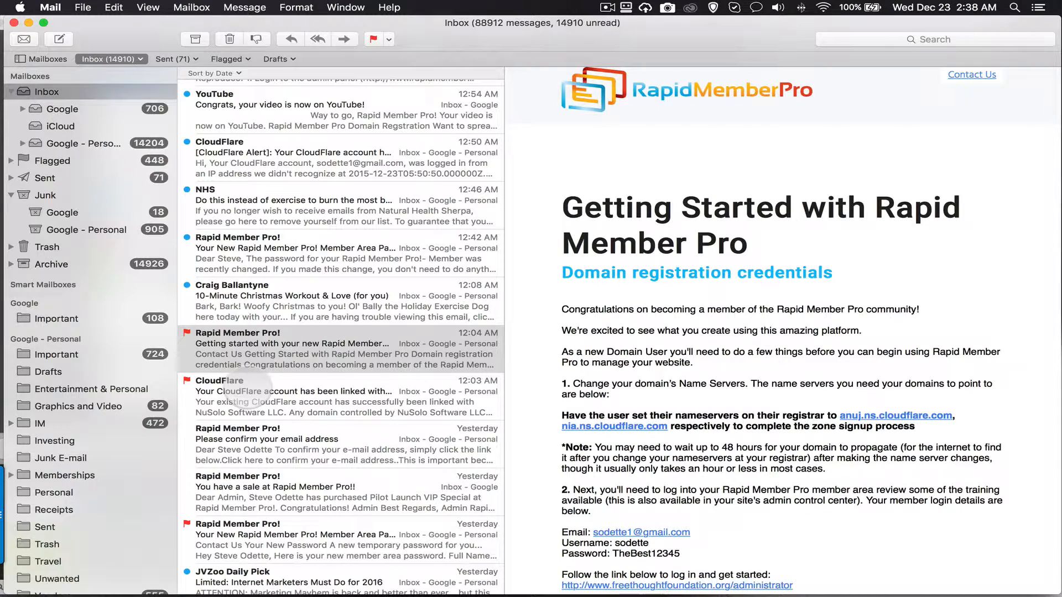
pyautogui.click(256, 389)
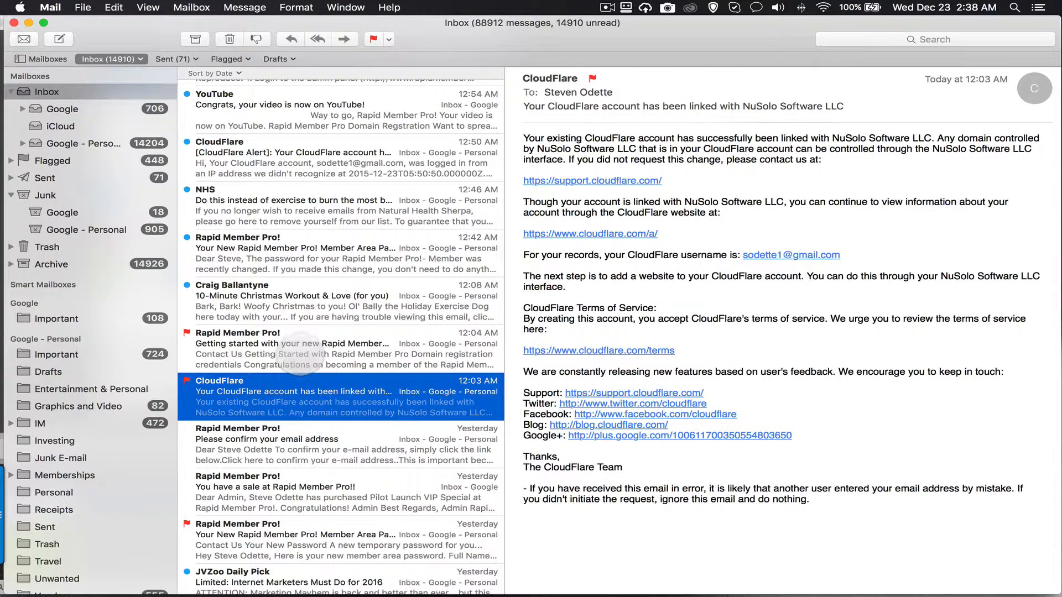
pyautogui.click(299, 354)
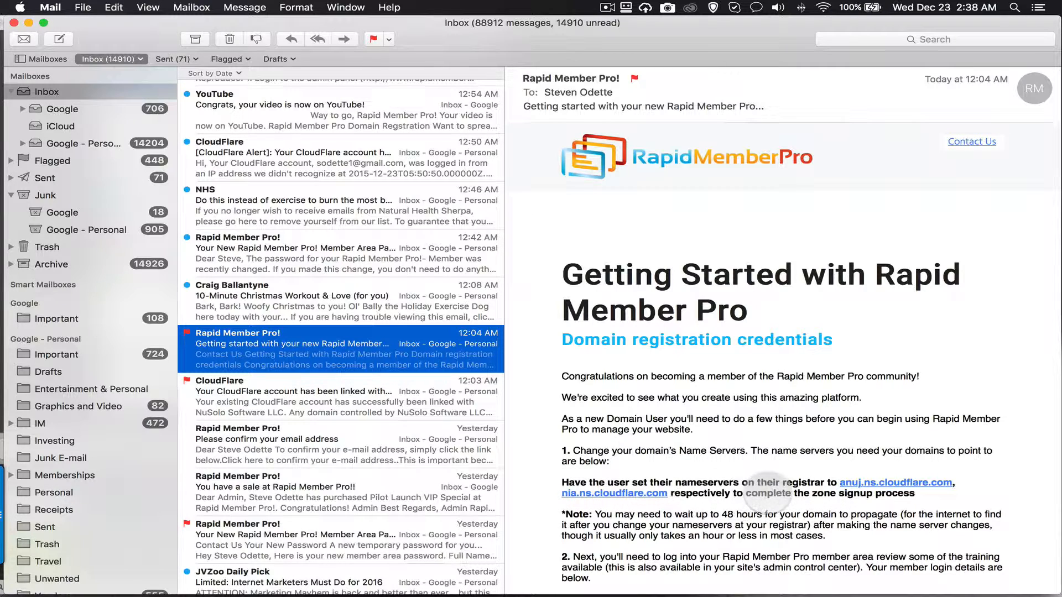
# - Return to the browser and examine the status and required nameservers of freethoughtfoundation.org on the CloudFlare overview
pyautogui.hotkey('ctrl', 'Right')
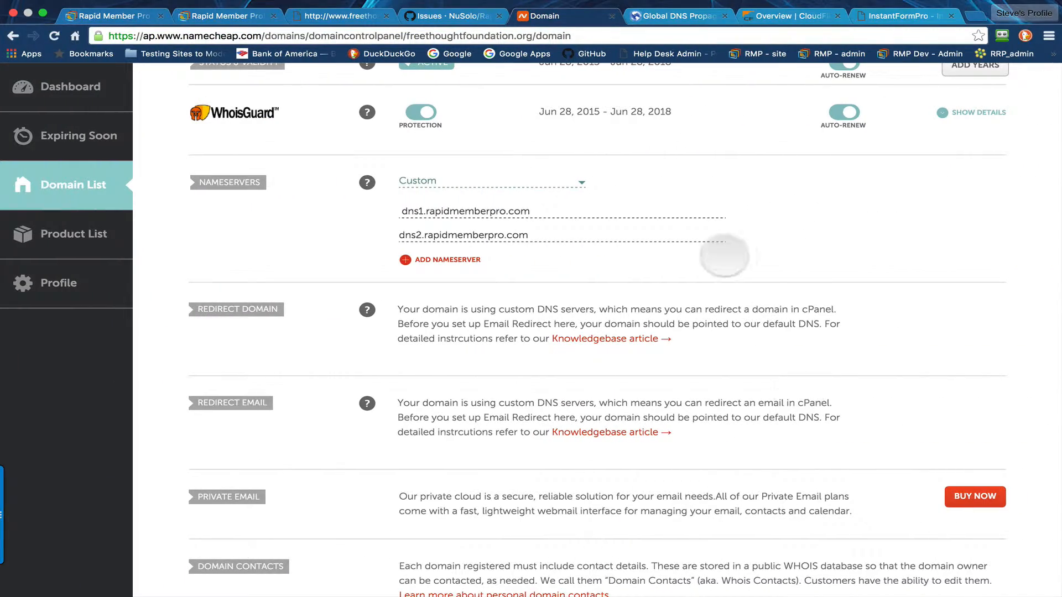
pyautogui.click(226, 15)
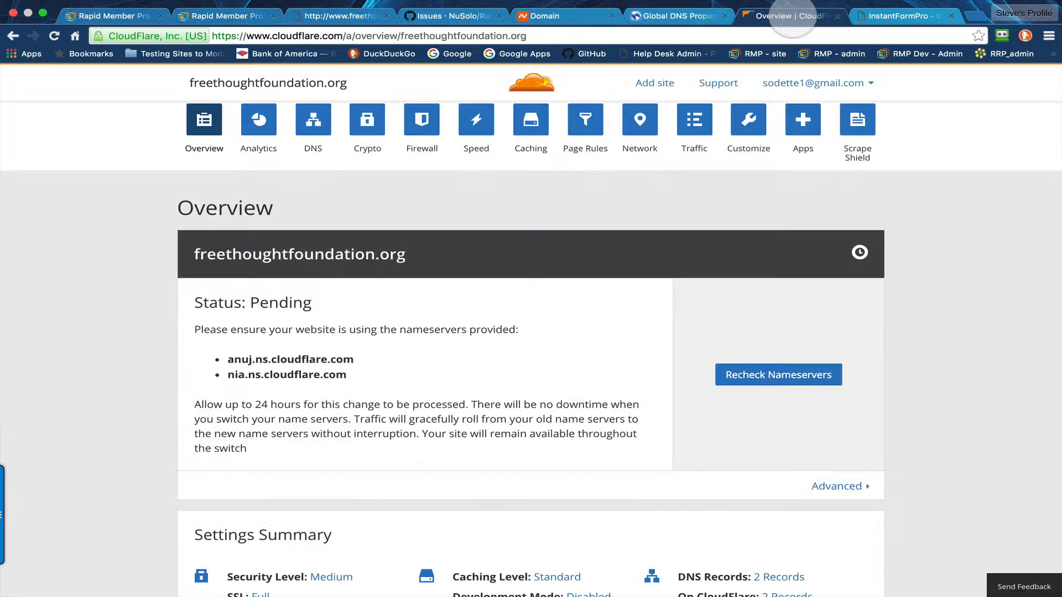
pyautogui.click(762, 16)
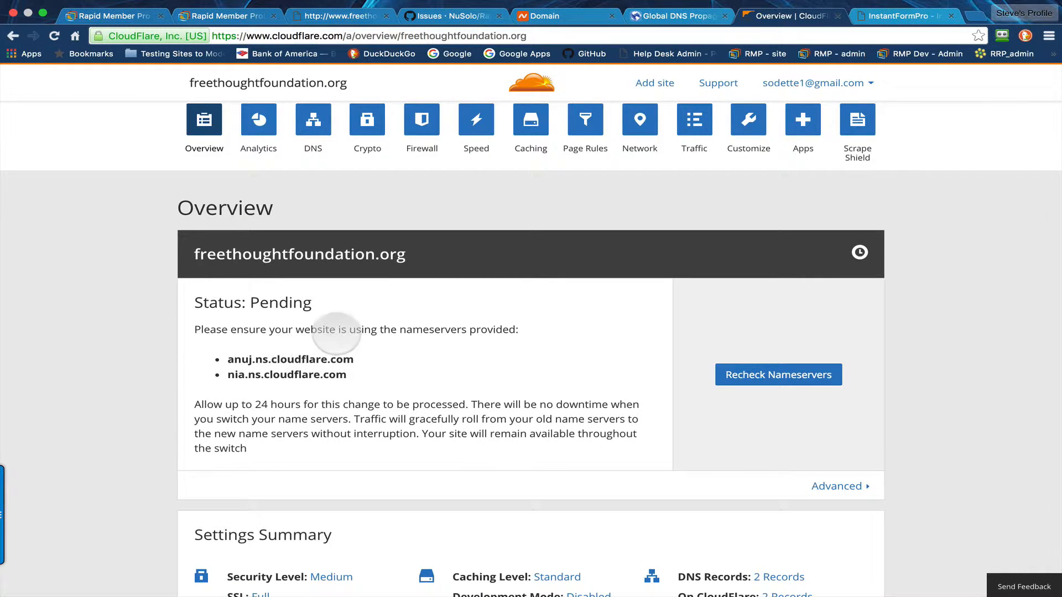
pyautogui.moveTo(194, 302); pyautogui.dragTo(524, 317)
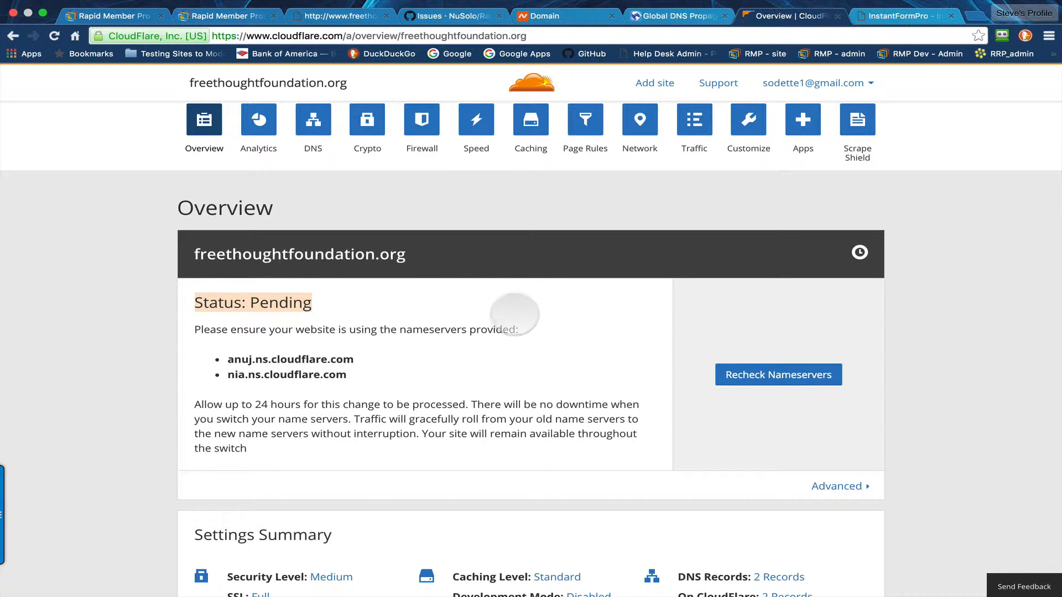
pyautogui.moveTo(404, 252); pyautogui.dragTo(178, 250)
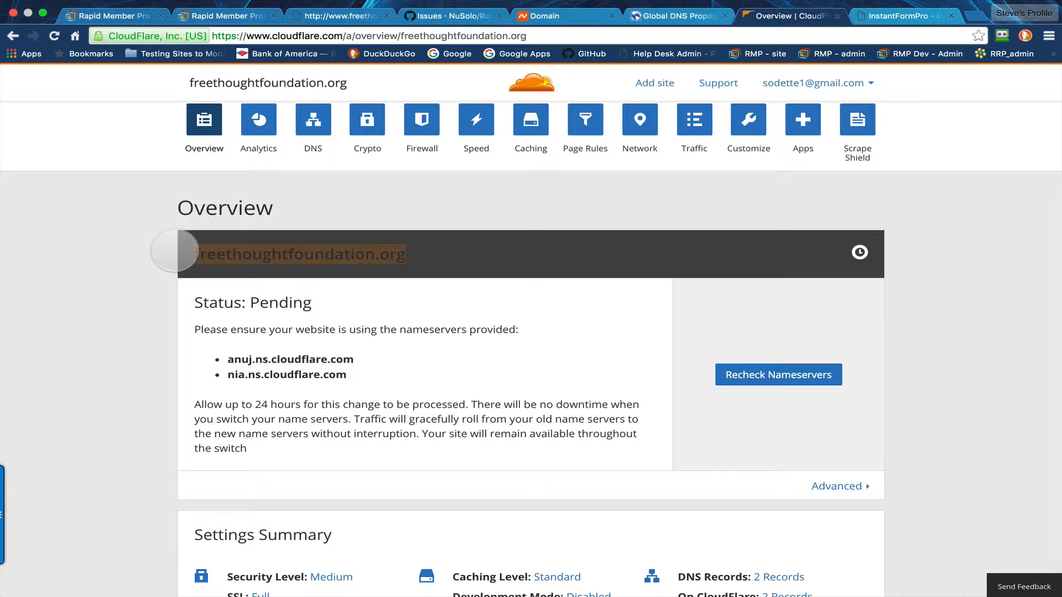
pyautogui.click(337, 305)
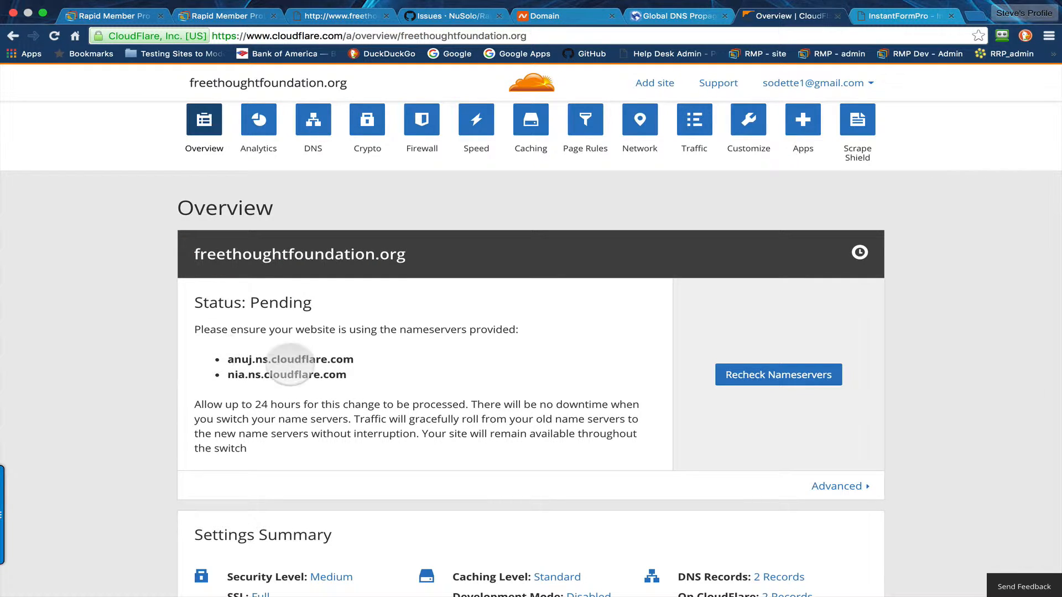
# - Copy anuj.ns.cloudflare.com from the CloudFlare overview and set it as the domain's first custom nameserver in Namecheap
pyautogui.moveTo(357, 361); pyautogui.dragTo(268, 359)
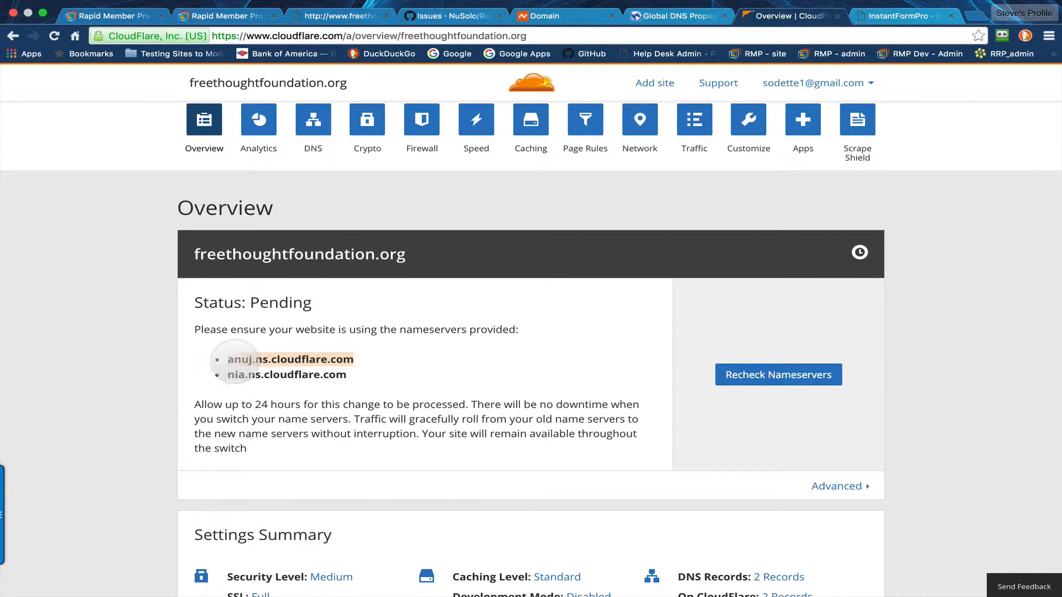
pyautogui.rightClick(248, 358)
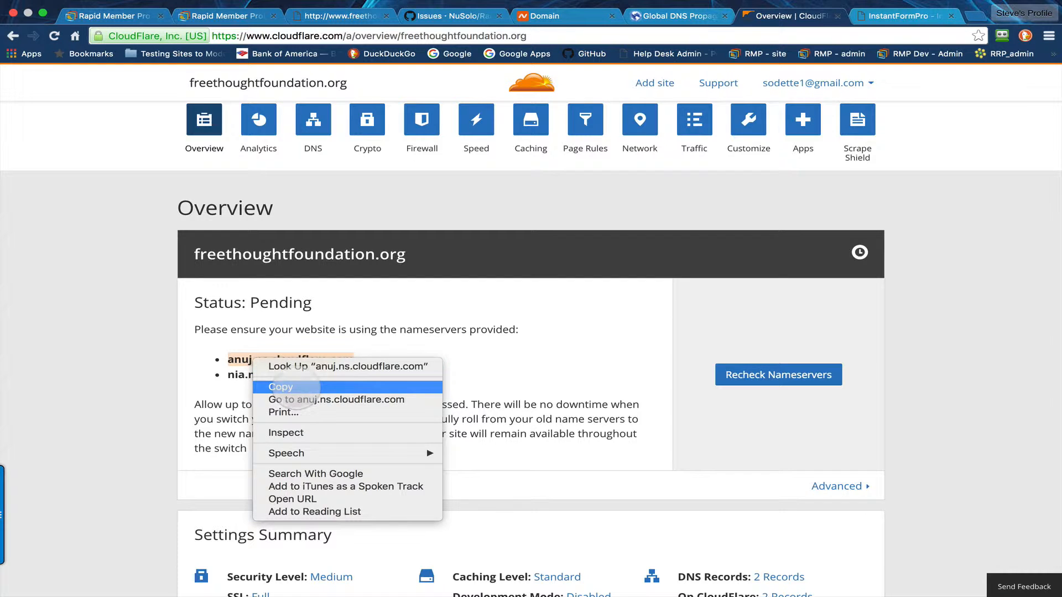
pyautogui.click(293, 383)
pyautogui.click(372, 349)
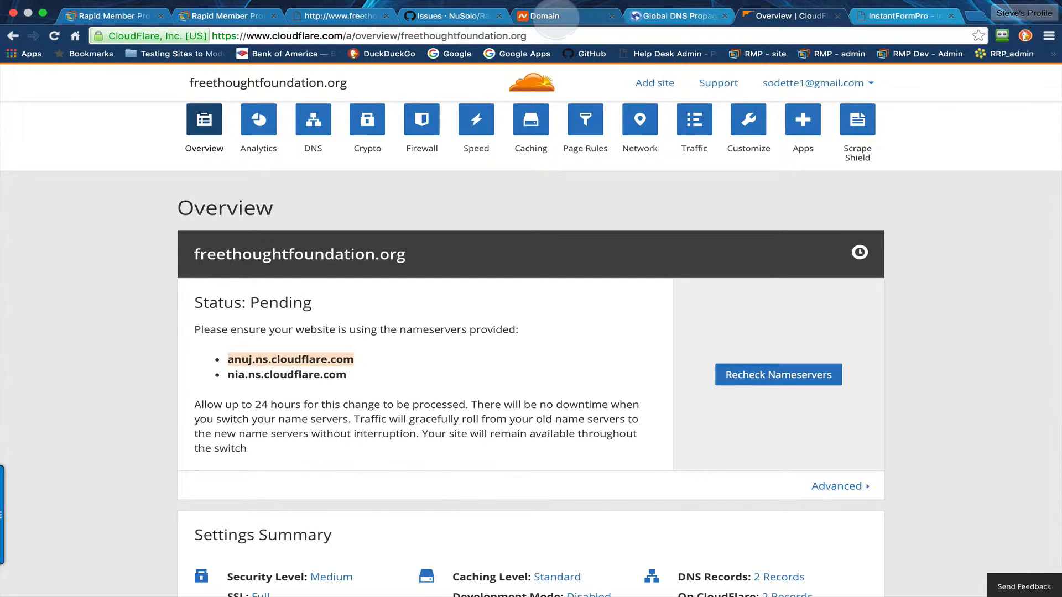
pyautogui.click(559, 15)
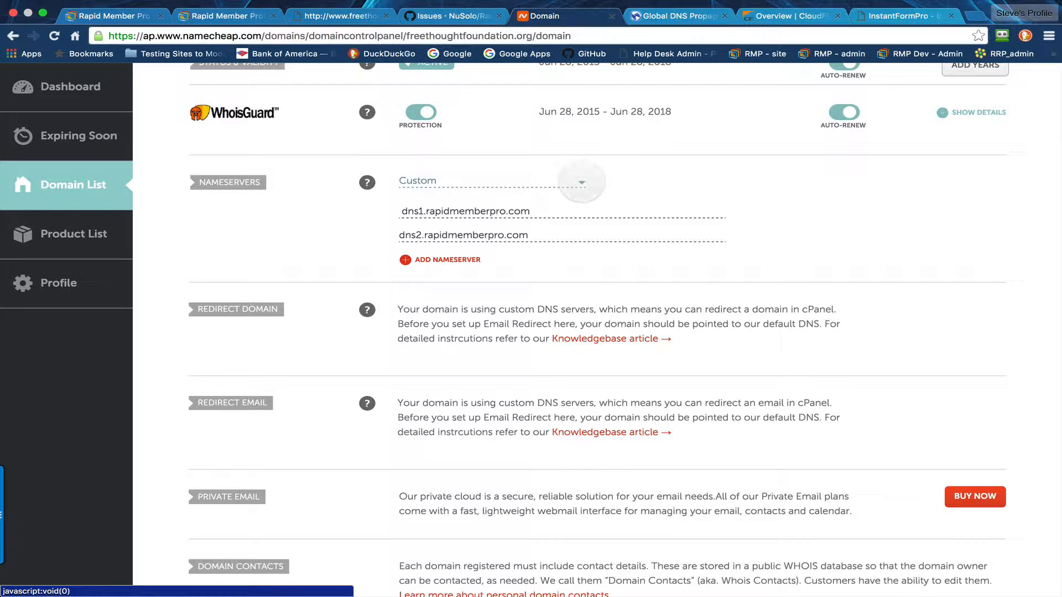
pyautogui.click(582, 181)
pyautogui.click(426, 274)
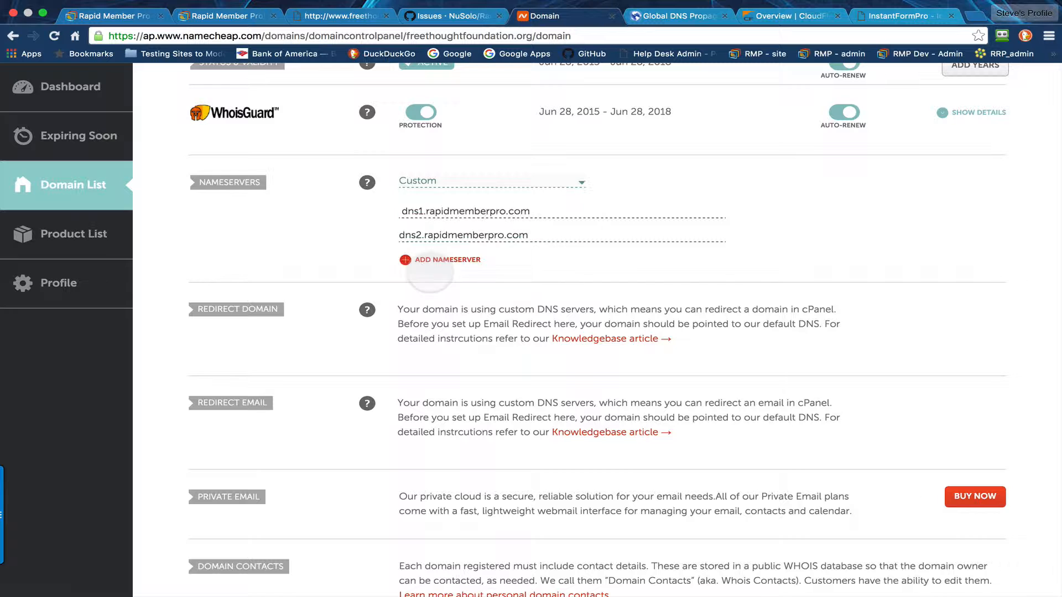
pyautogui.moveTo(530, 211); pyautogui.dragTo(368, 215)
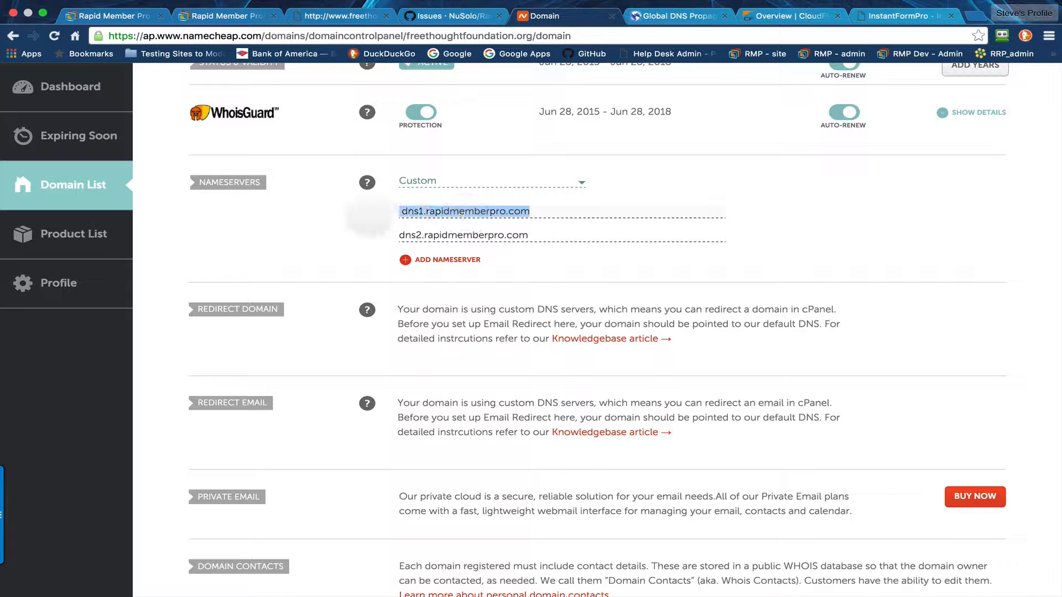
pyautogui.rightClick(421, 211)
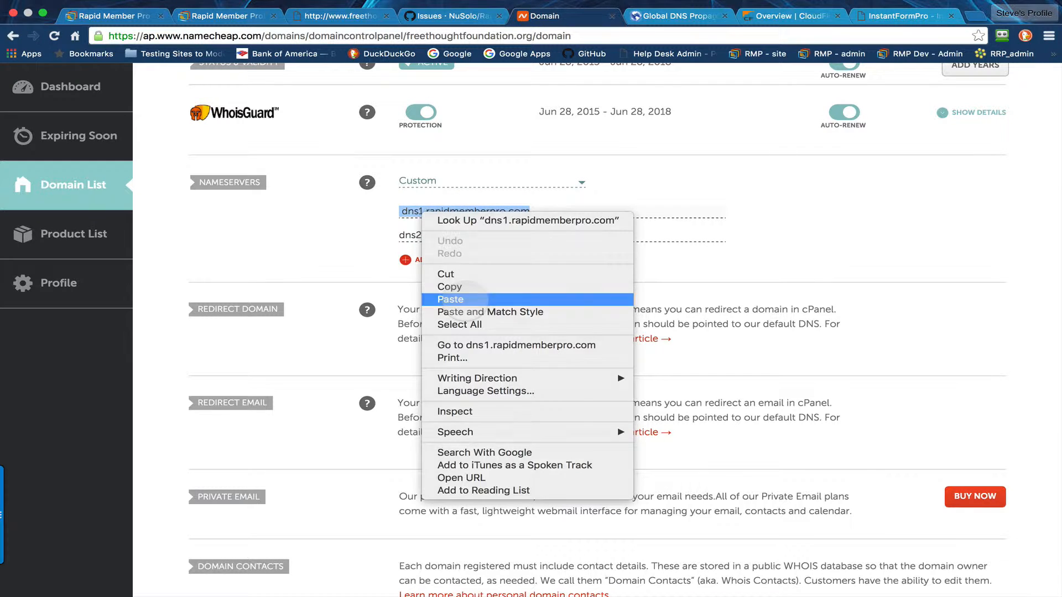
pyautogui.click(451, 299)
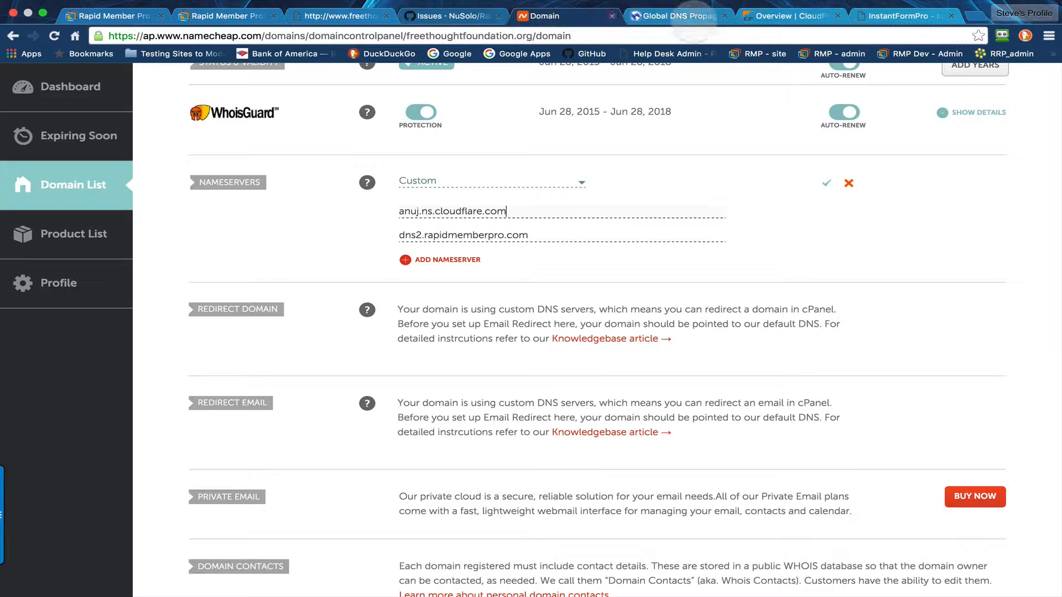
# - Copy nia.ns.cloudflare.com from CloudFlare, set it as the second custom nameserver in Namecheap, and save the nameserver changes
pyautogui.click(780, 16)
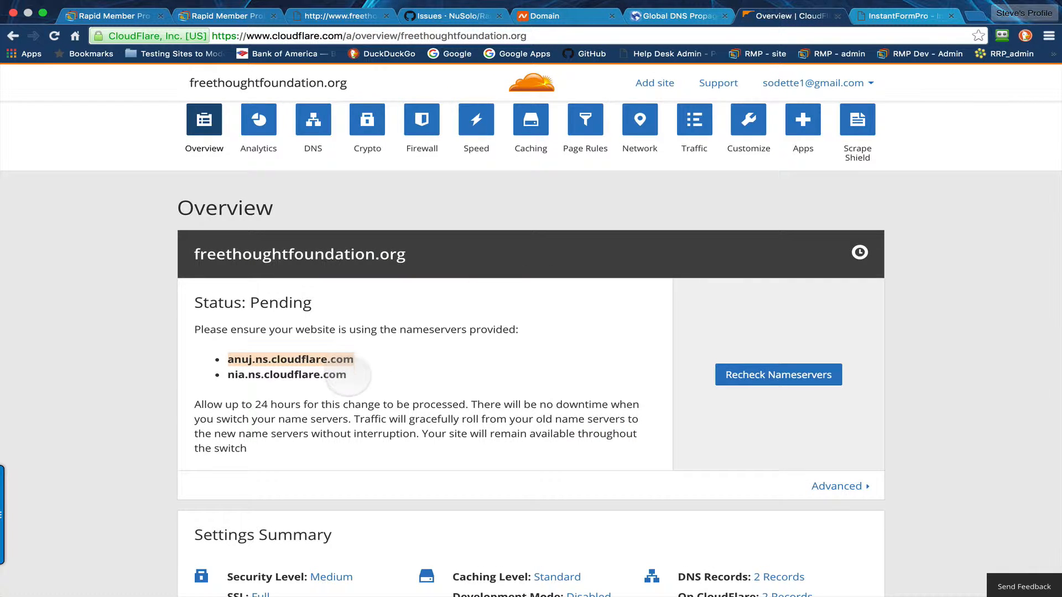
pyautogui.moveTo(347, 375); pyautogui.dragTo(230, 379)
pyautogui.rightClick(241, 373)
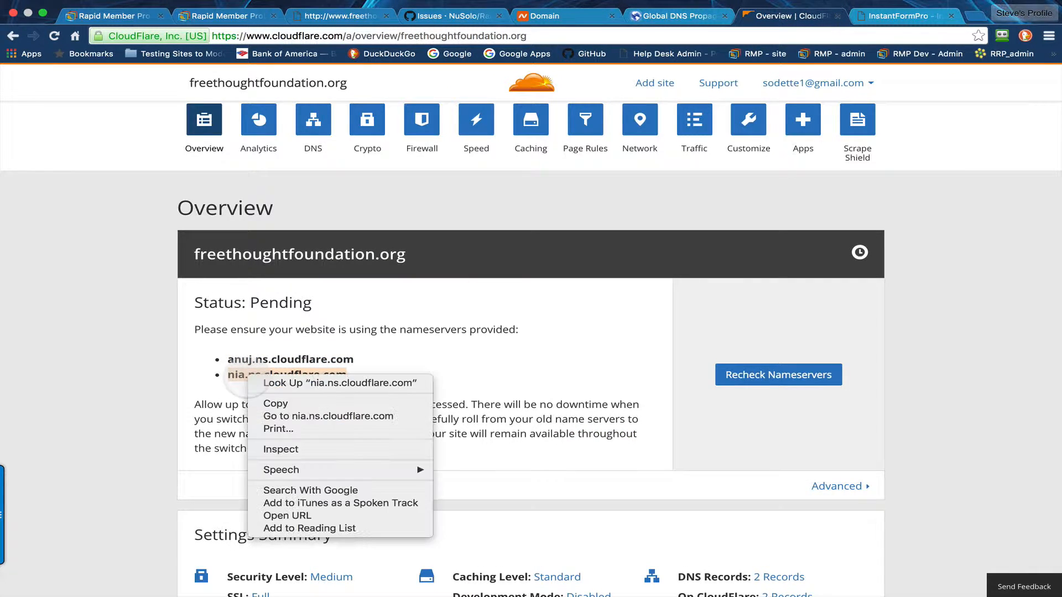
pyautogui.click(280, 404)
pyautogui.click(530, 14)
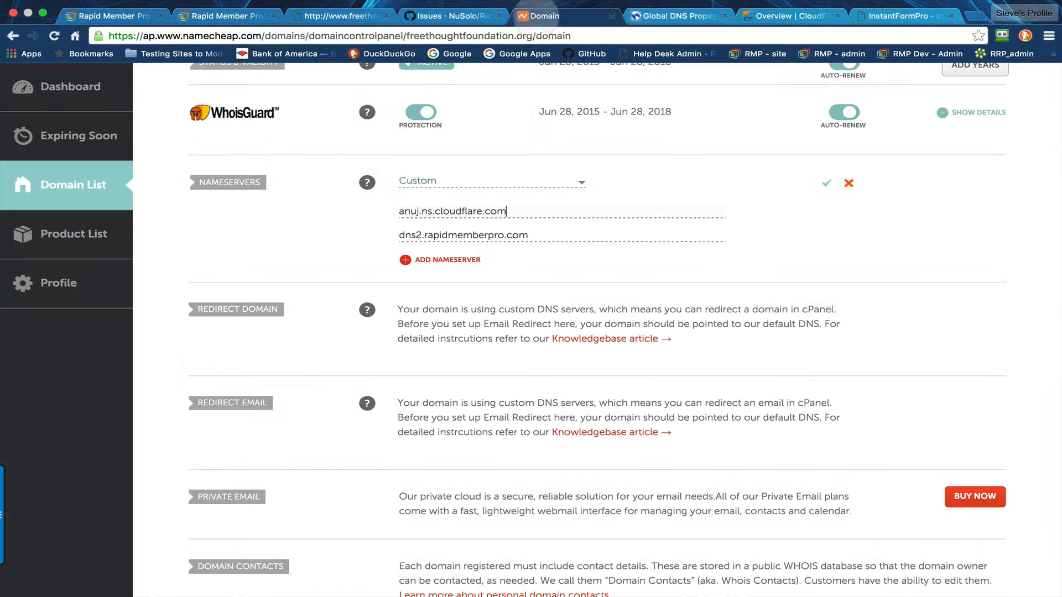
pyautogui.moveTo(528, 235); pyautogui.dragTo(399, 236)
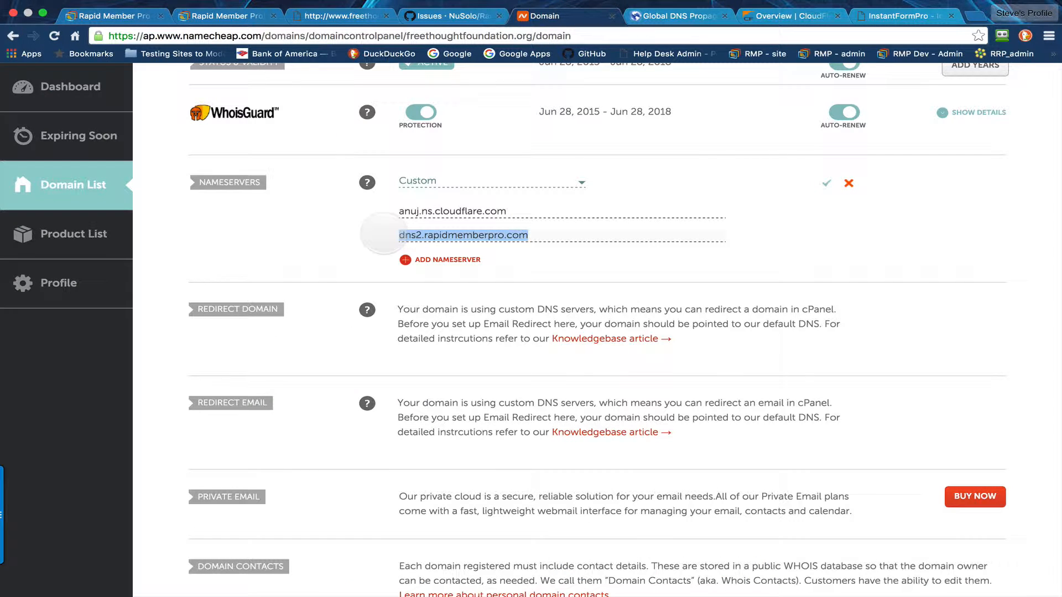
pyautogui.rightClick(419, 235)
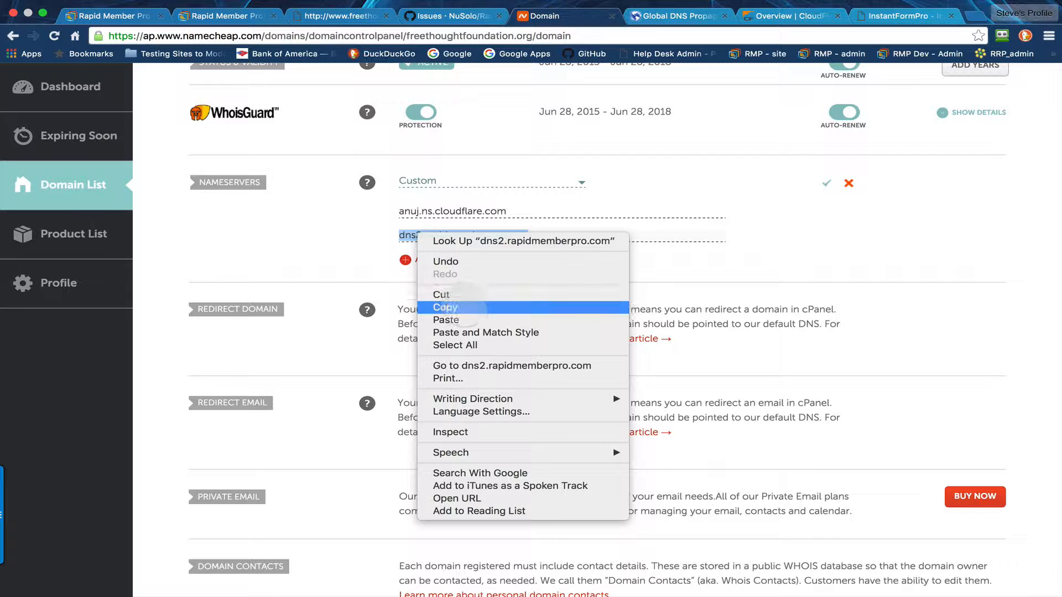
pyautogui.click(451, 320)
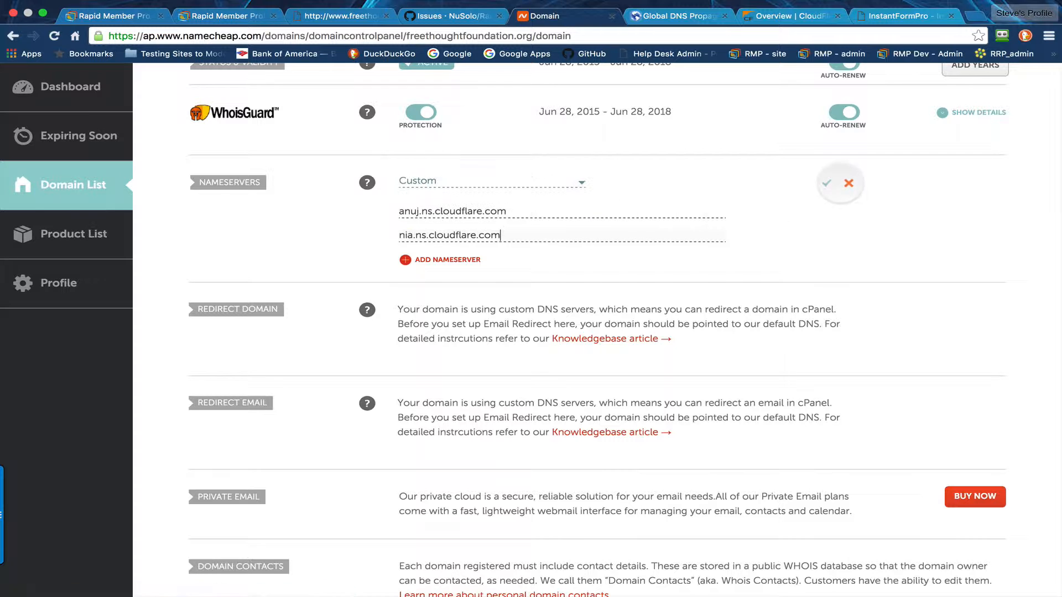
pyautogui.click(825, 183)
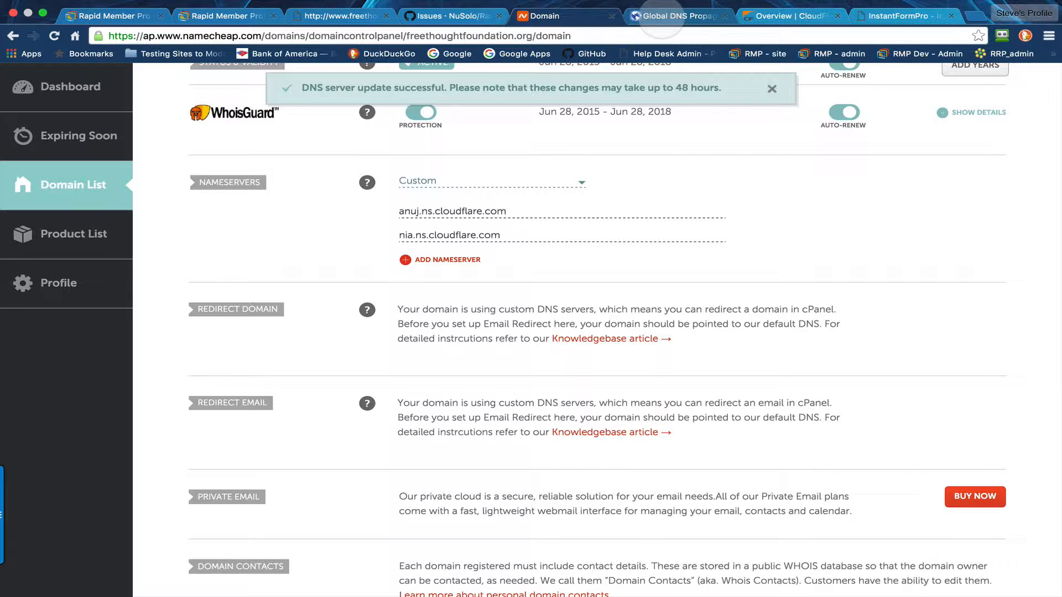
# - Open the Domain Setup lesson of the Pilot Launch VIP Special in Rapid Member Pro and locate its whatsmydns.net propagation-check link
pyautogui.click(665, 16)
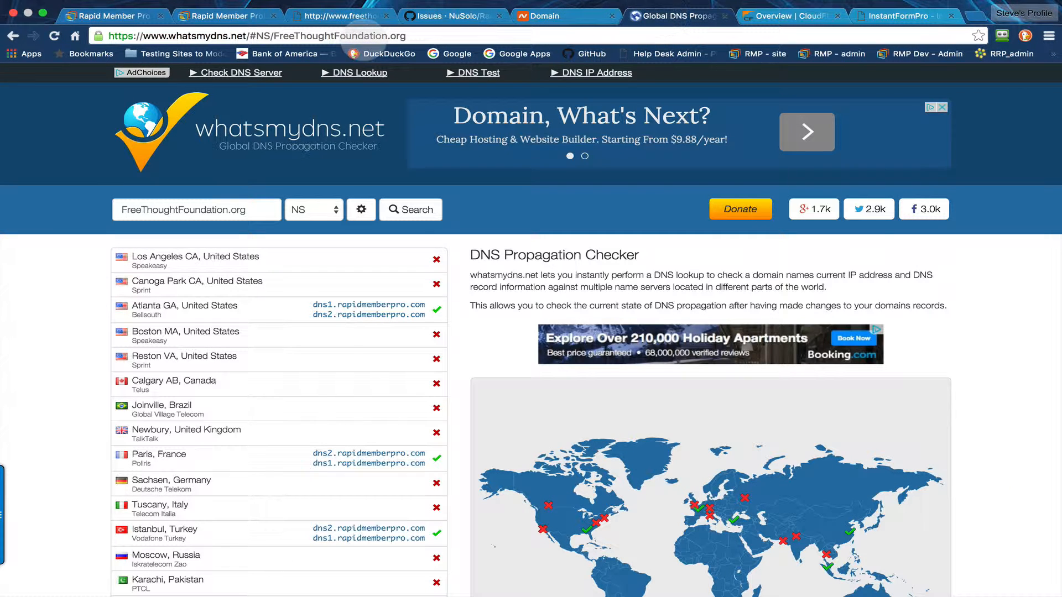
pyautogui.click(230, 13)
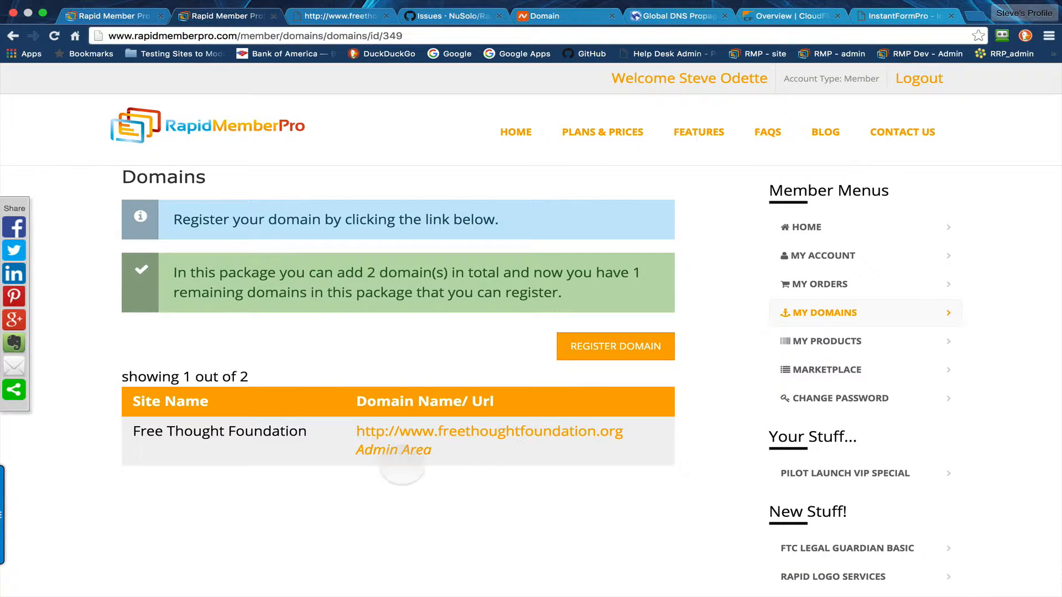
pyautogui.click(826, 476)
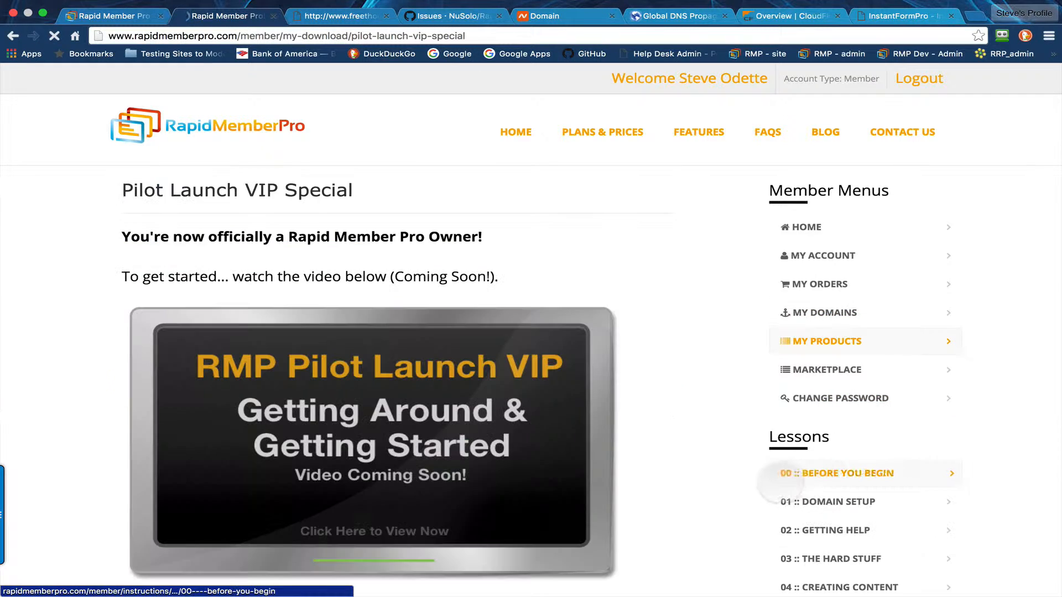
pyautogui.click(819, 501)
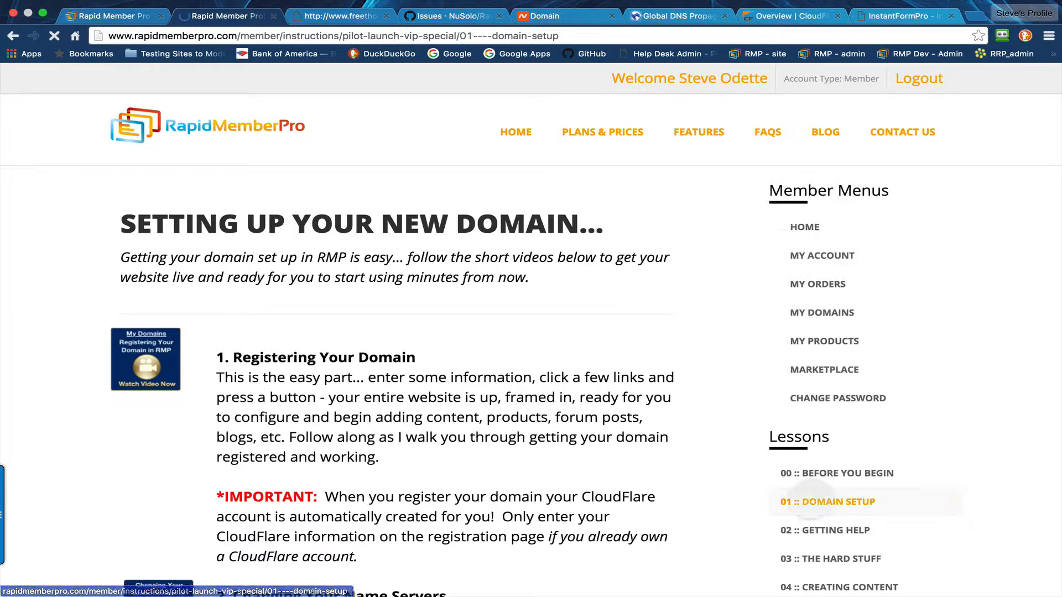
pyautogui.scroll(-4, 572, 370)
pyautogui.scroll(-5, 572, 369)
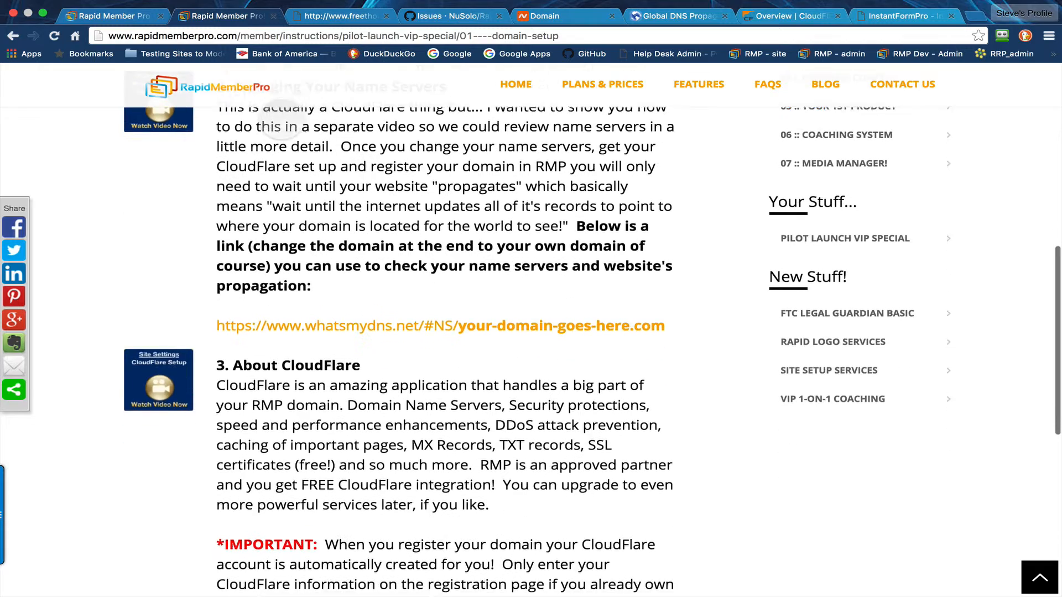
pyautogui.scroll(2, 352, 198)
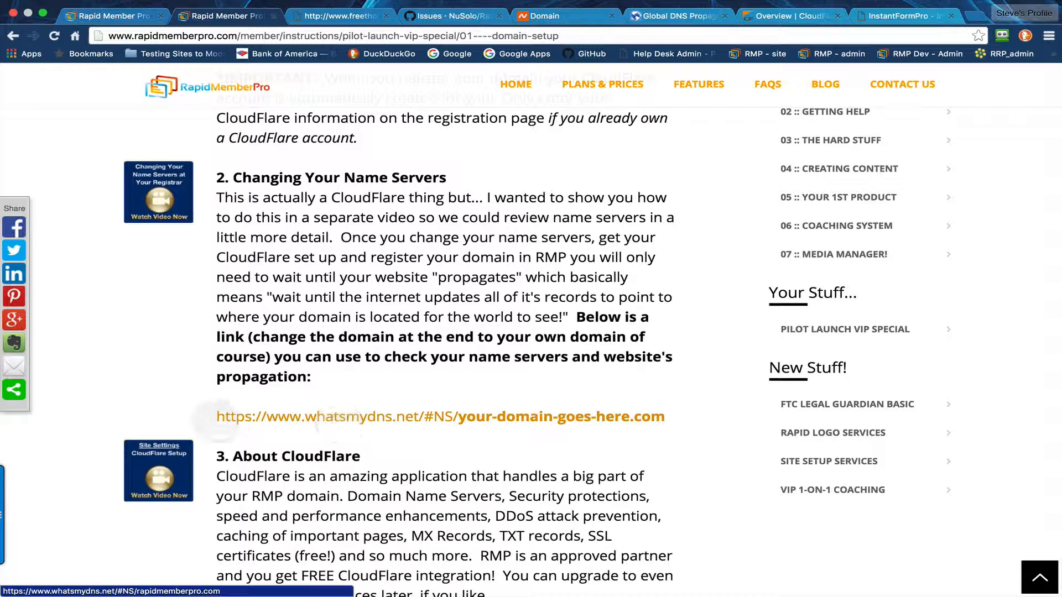
pyautogui.moveTo(672, 419); pyautogui.dragTo(206, 420)
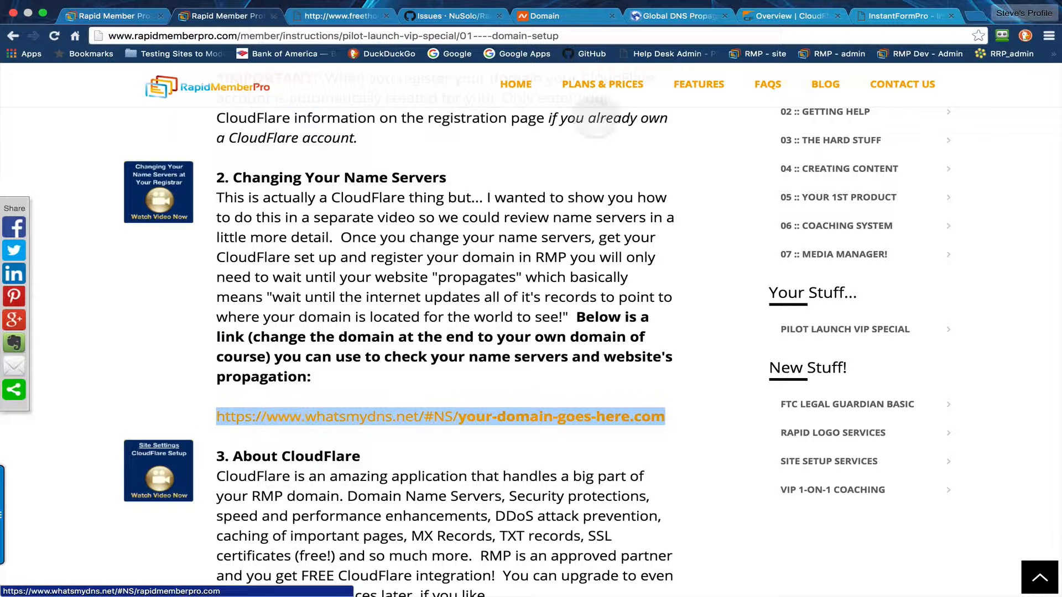
# - Return to the whatsmydns.net propagation checker, examine the domain in its address, and copy FreeThoughtFoundation.org from the search field
pyautogui.click(669, 16)
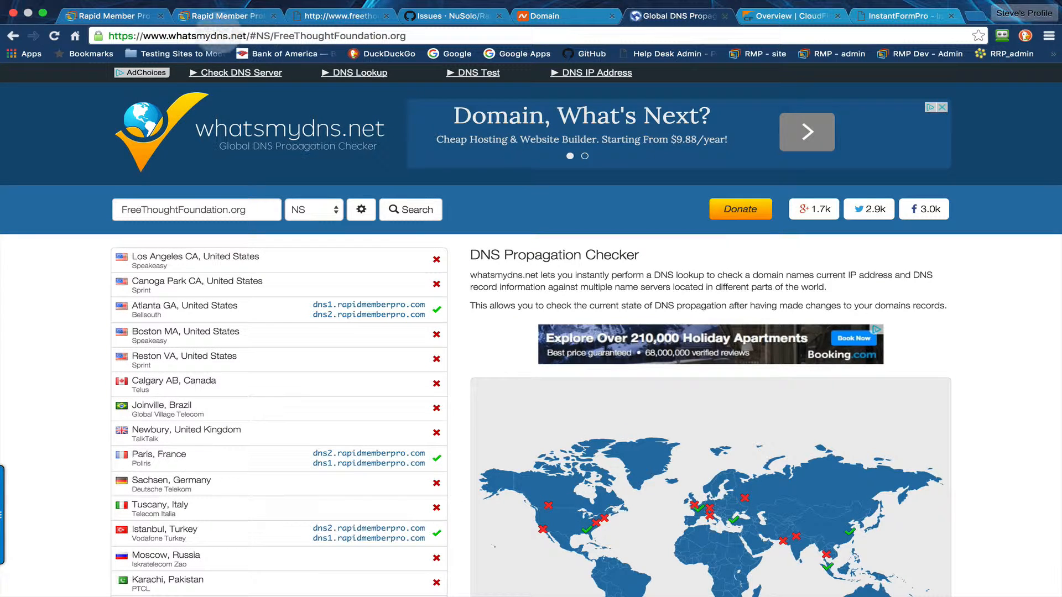
pyautogui.moveTo(406, 35); pyautogui.dragTo(288, 35)
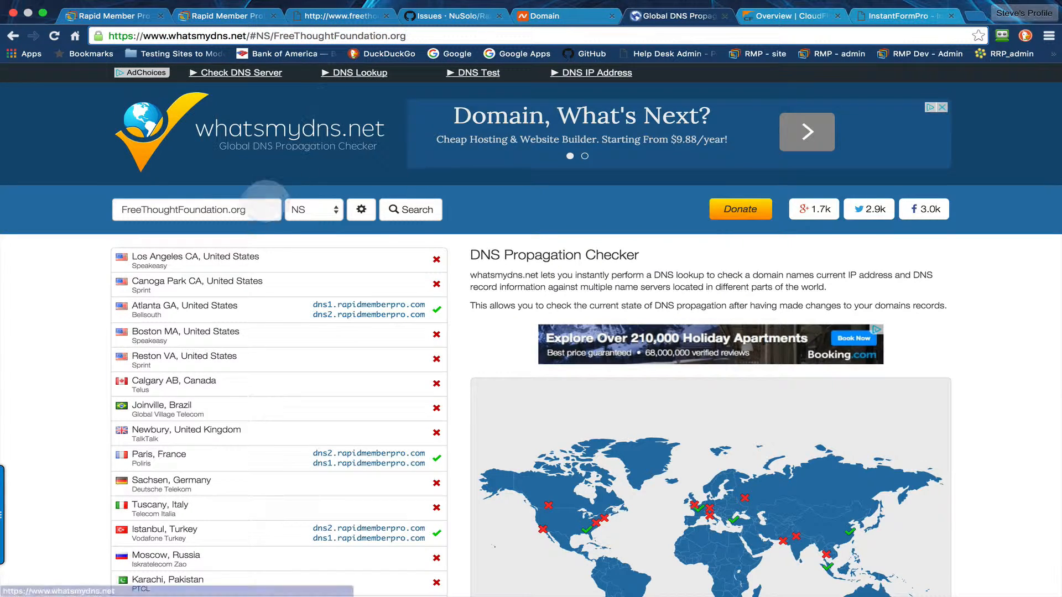
pyautogui.moveTo(256, 209); pyautogui.dragTo(120, 211)
pyautogui.press('super+c')
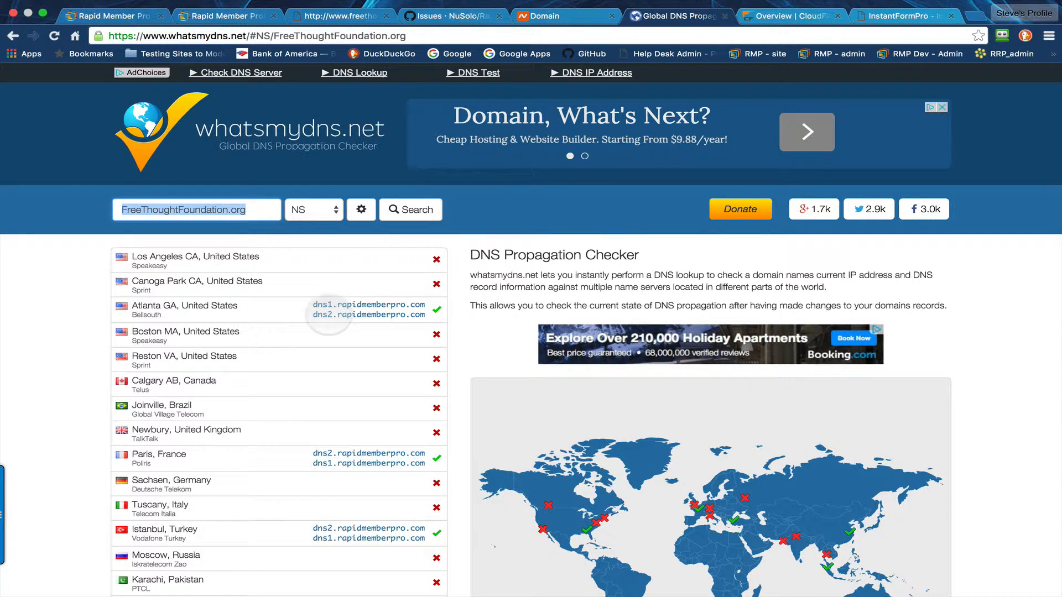
pyautogui.click(253, 209)
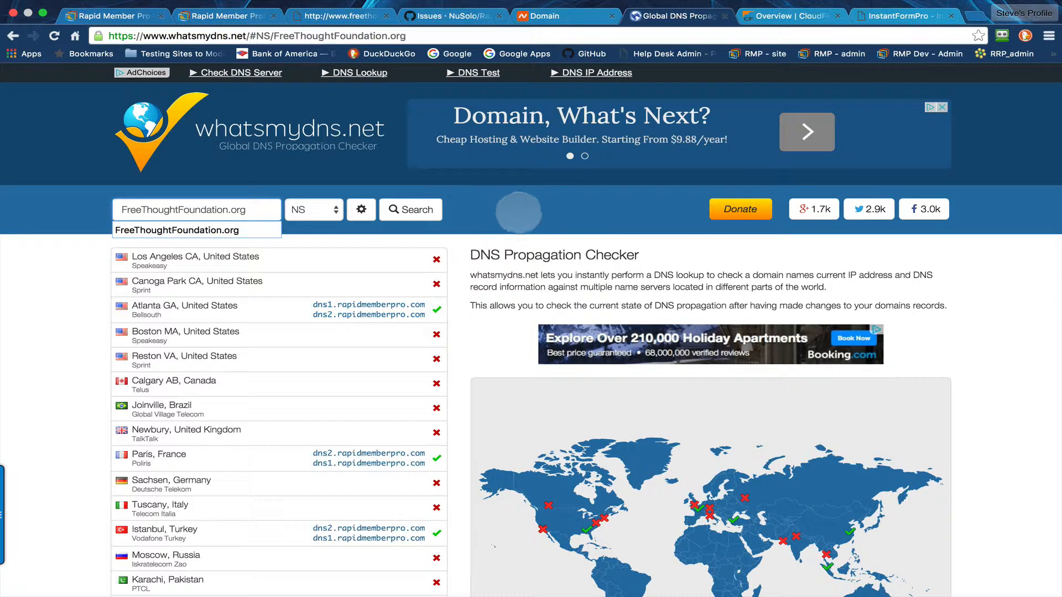
# - Read the About CloudFlare section of the Domain Setup lesson and check the saved nameservers on the Namecheap domain page
pyautogui.click(226, 15)
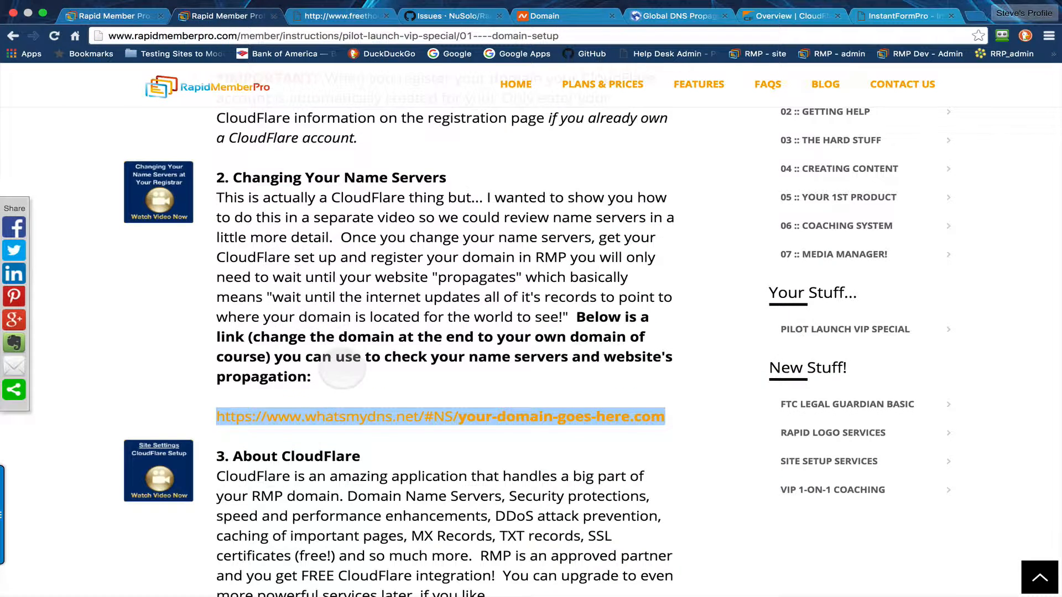
pyautogui.scroll(-5, 343, 369)
pyautogui.click(381, 288)
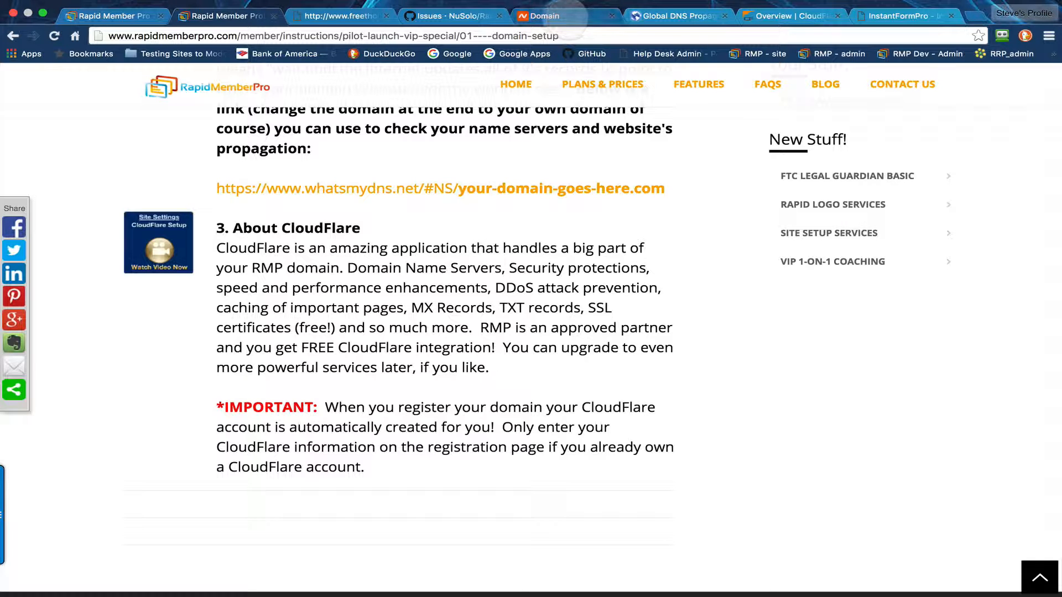
pyautogui.click(565, 17)
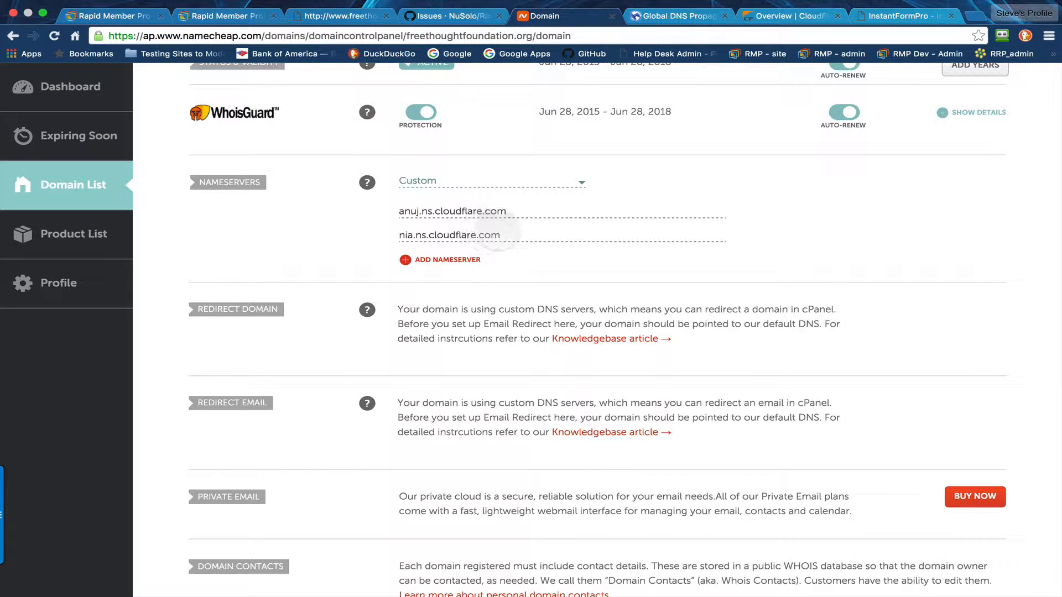
# - Run an NS lookup for FreeThoughtFoundation.org in the DNS propagation checker and reload the page
pyautogui.click(672, 16)
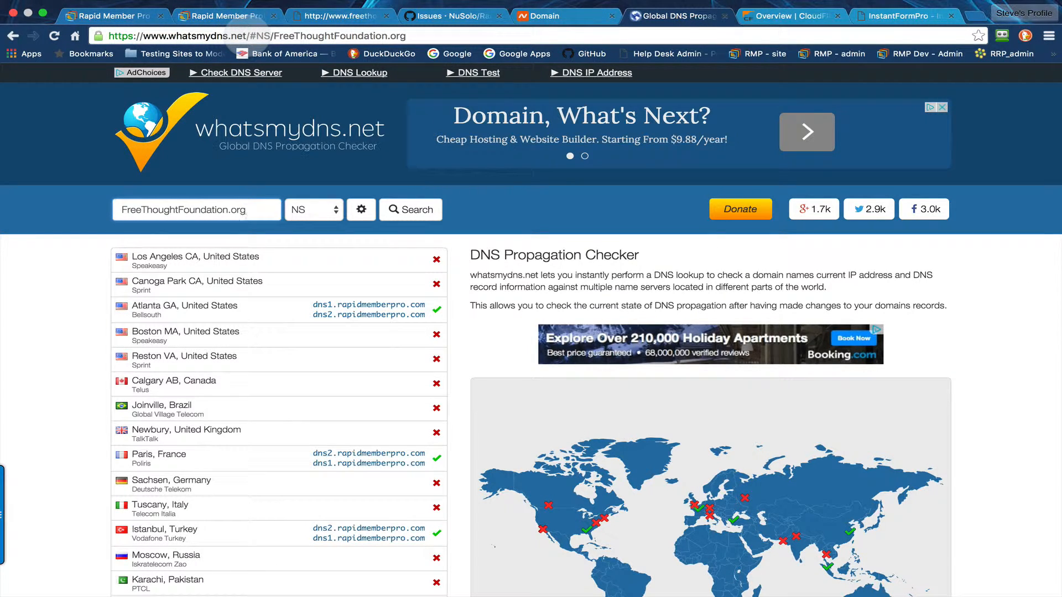
pyautogui.moveTo(256, 209); pyautogui.dragTo(123, 208)
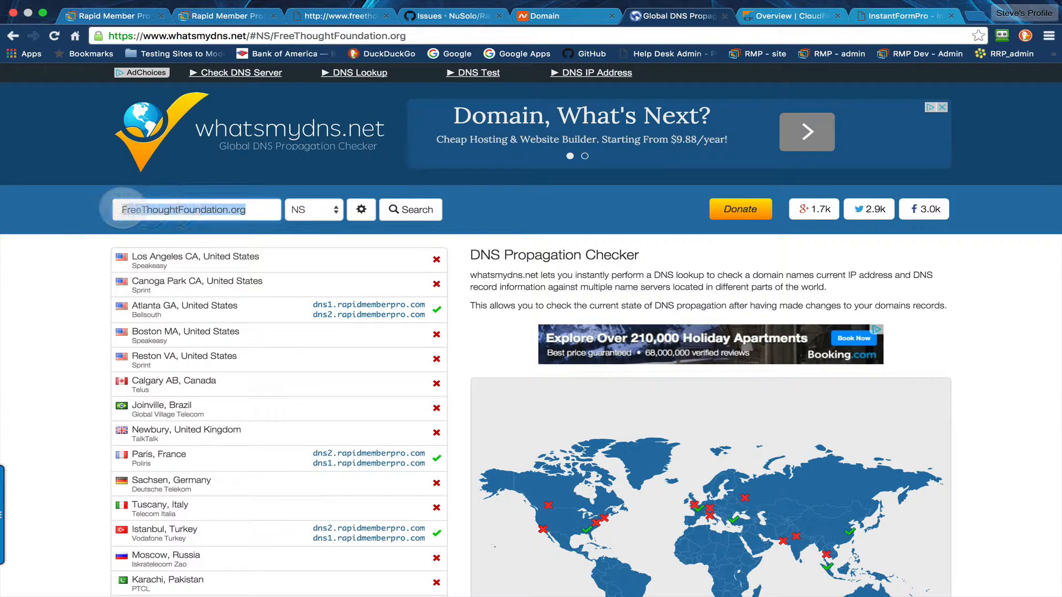
pyautogui.press('super+v')
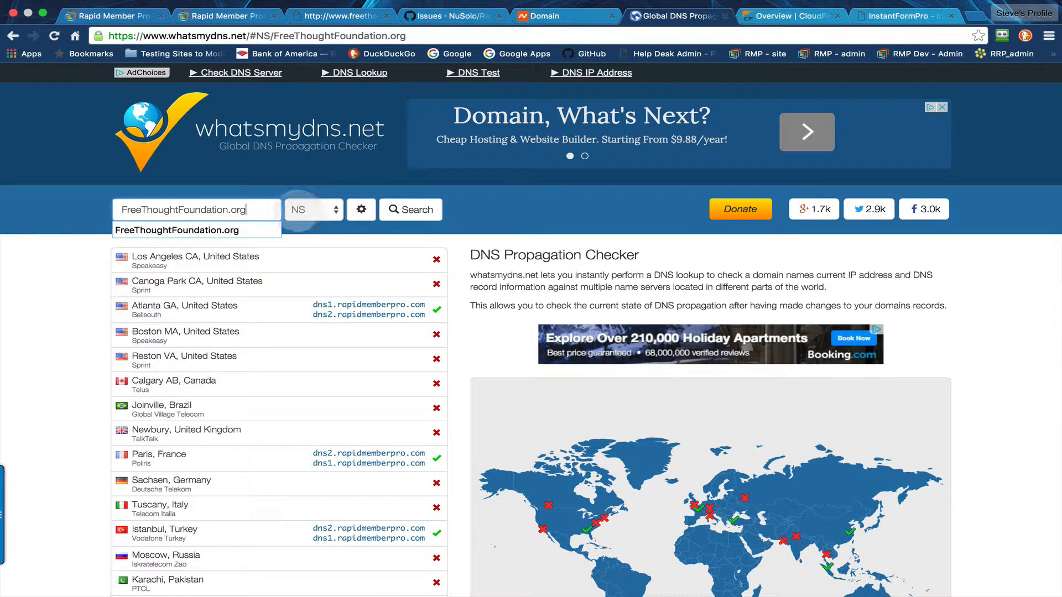
pyautogui.click(318, 210)
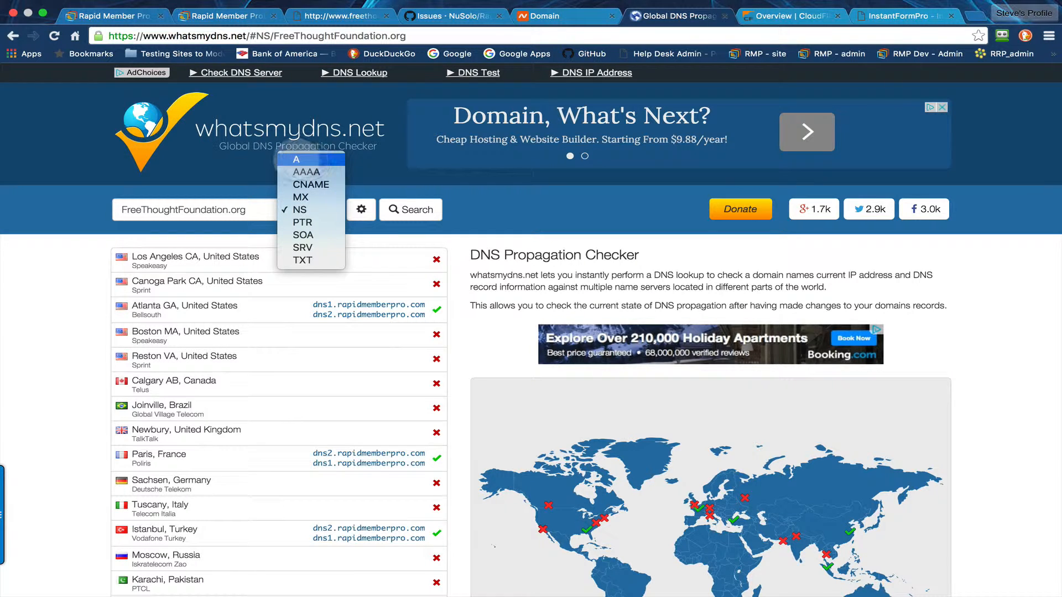
pyautogui.click(310, 210)
pyautogui.click(410, 211)
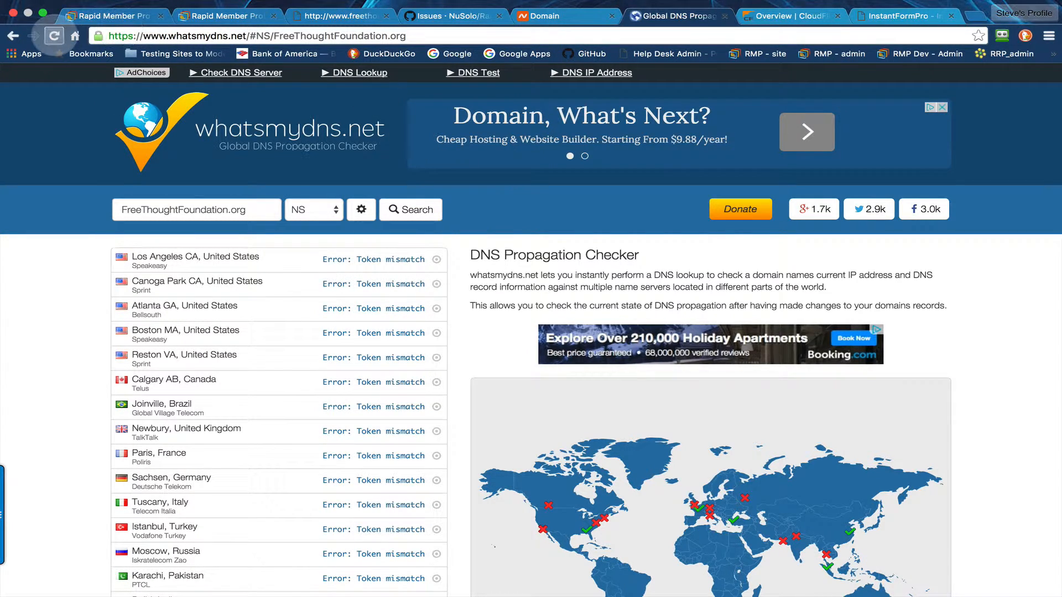
pyautogui.click(53, 36)
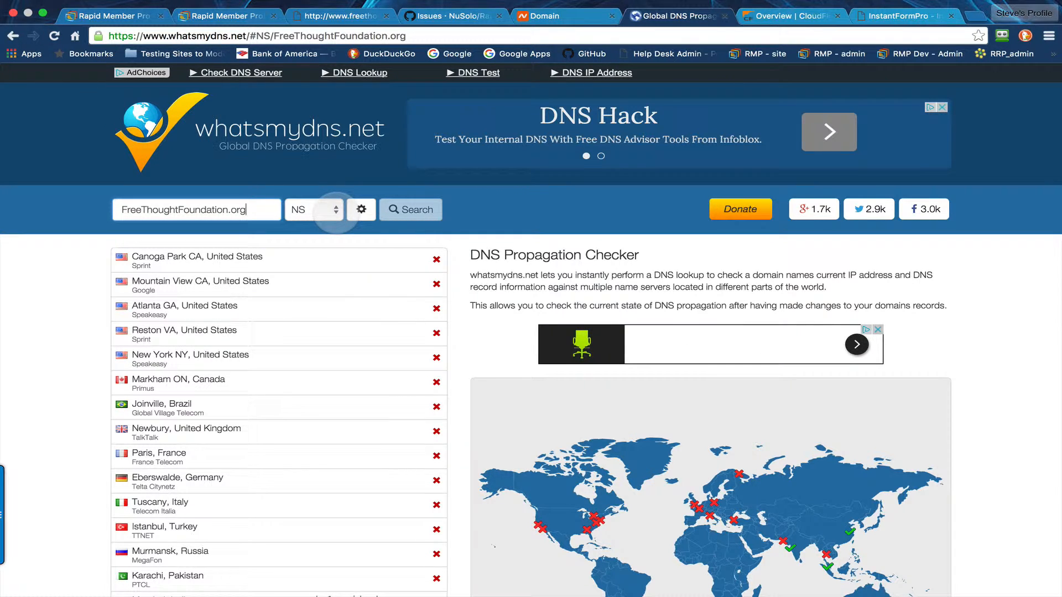
# - Look up the A records of FreeThoughtFoundation.org in the propagation checker and set the record type back to NS
pyautogui.click(332, 209)
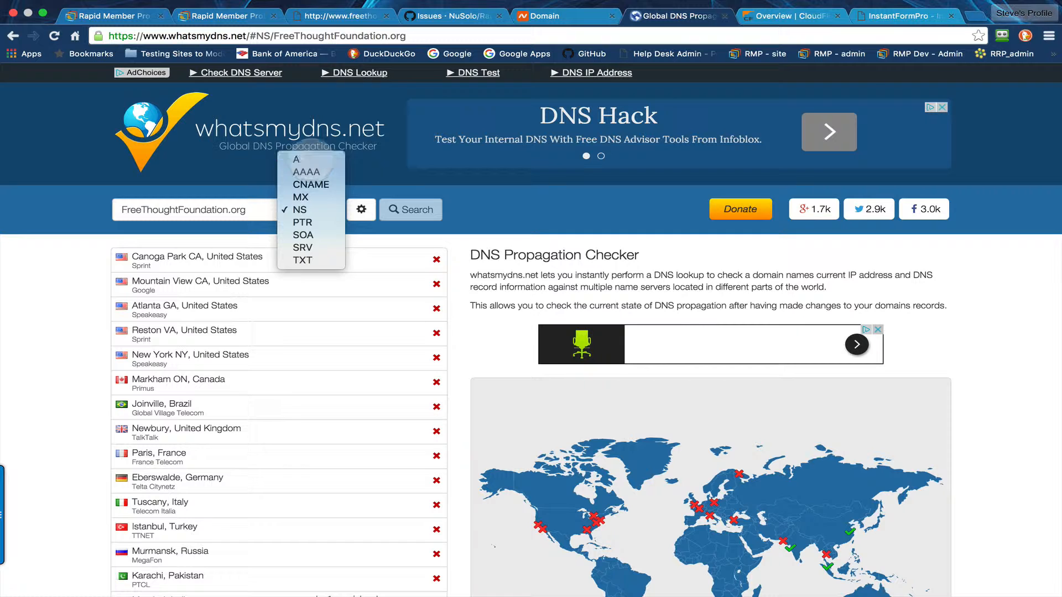
pyautogui.click(310, 159)
pyautogui.click(410, 211)
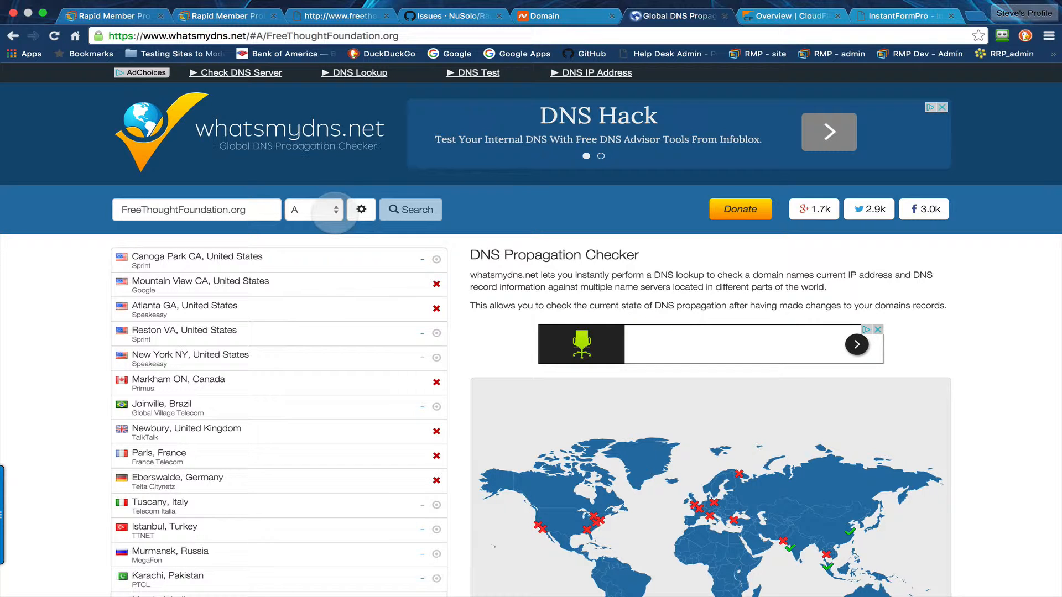
pyautogui.click(334, 211)
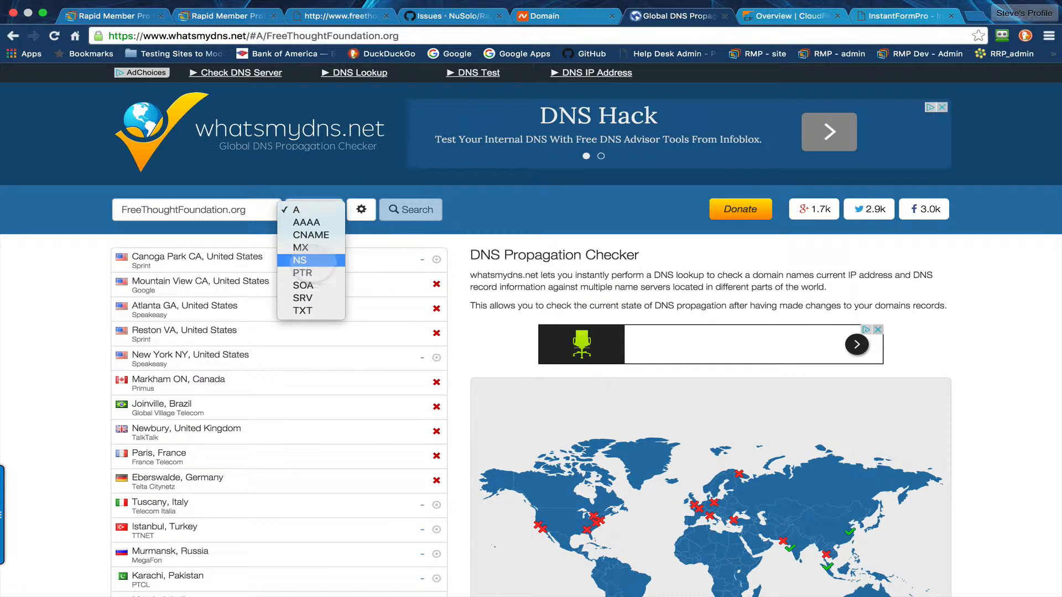
pyautogui.click(312, 260)
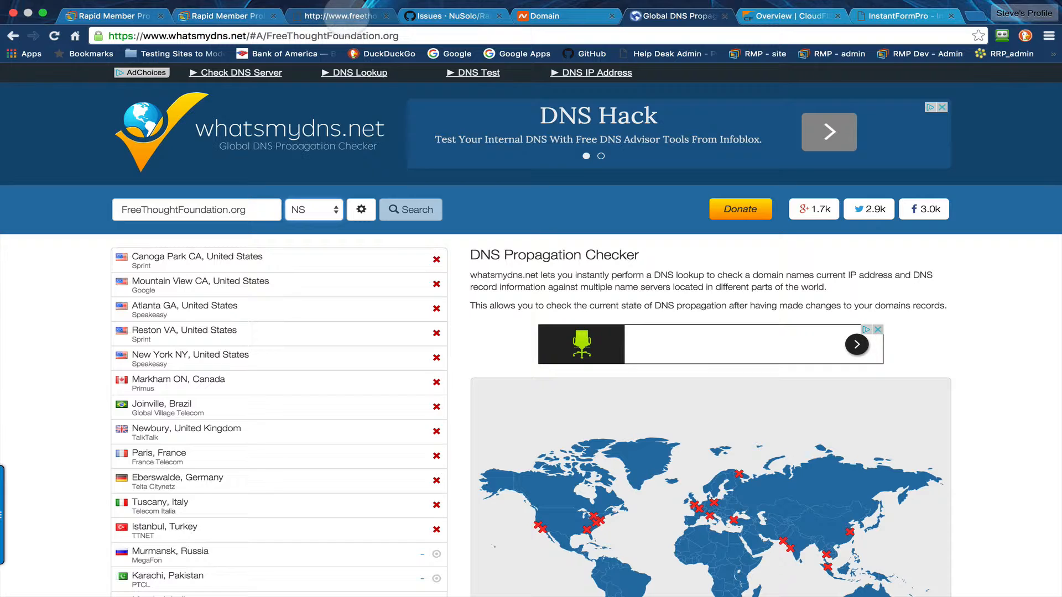
pyautogui.click(337, 13)
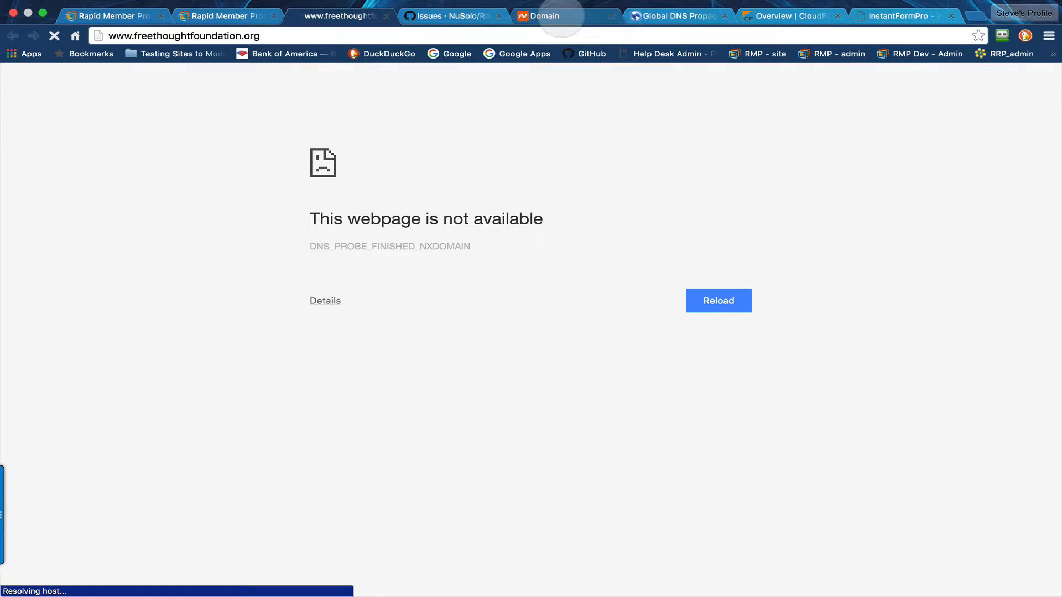
pyautogui.click(561, 15)
pyautogui.click(673, 17)
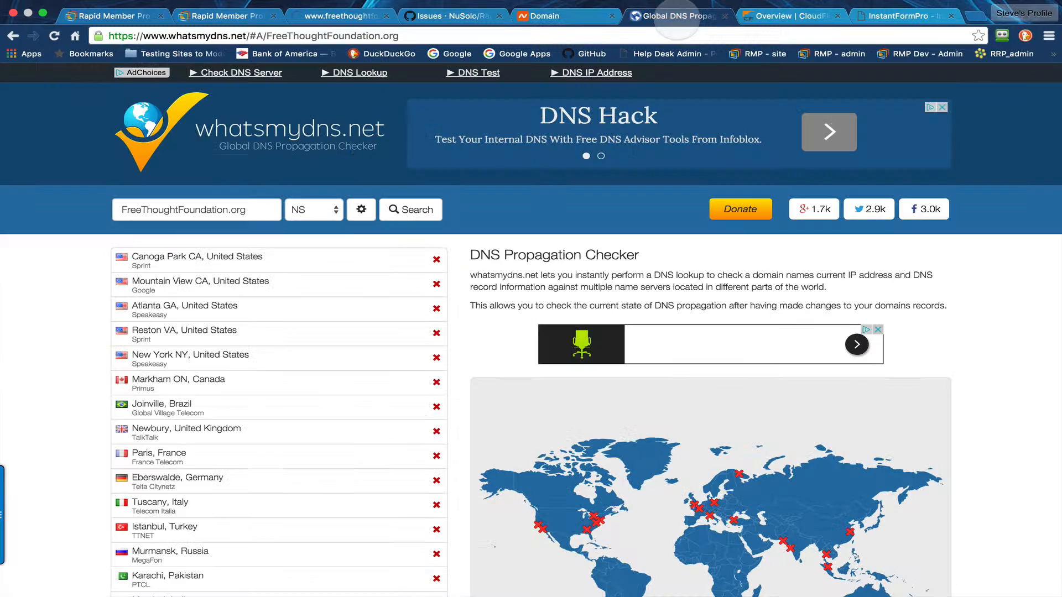
pyautogui.click(402, 210)
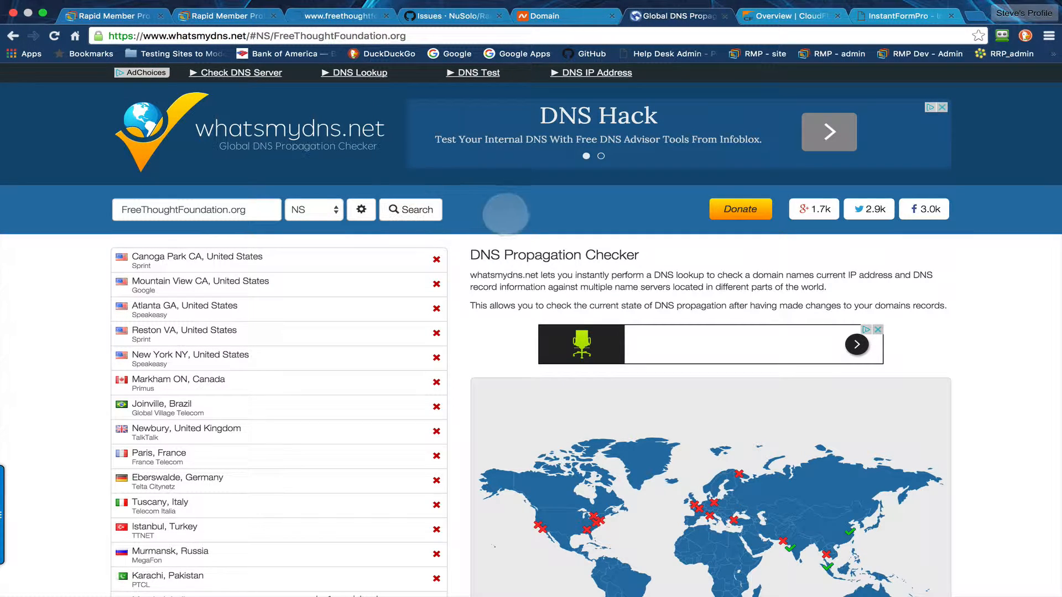
pyautogui.scroll(-3, 431, 396)
pyautogui.scroll(-5, 431, 396)
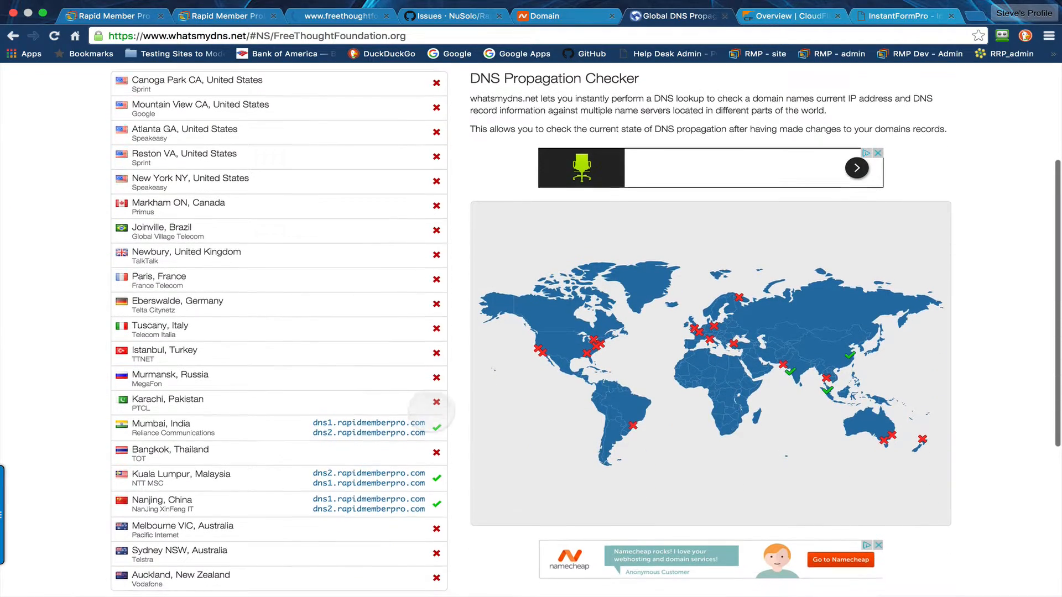
pyautogui.scroll(6, 397, 433)
pyautogui.scroll(3, 397, 434)
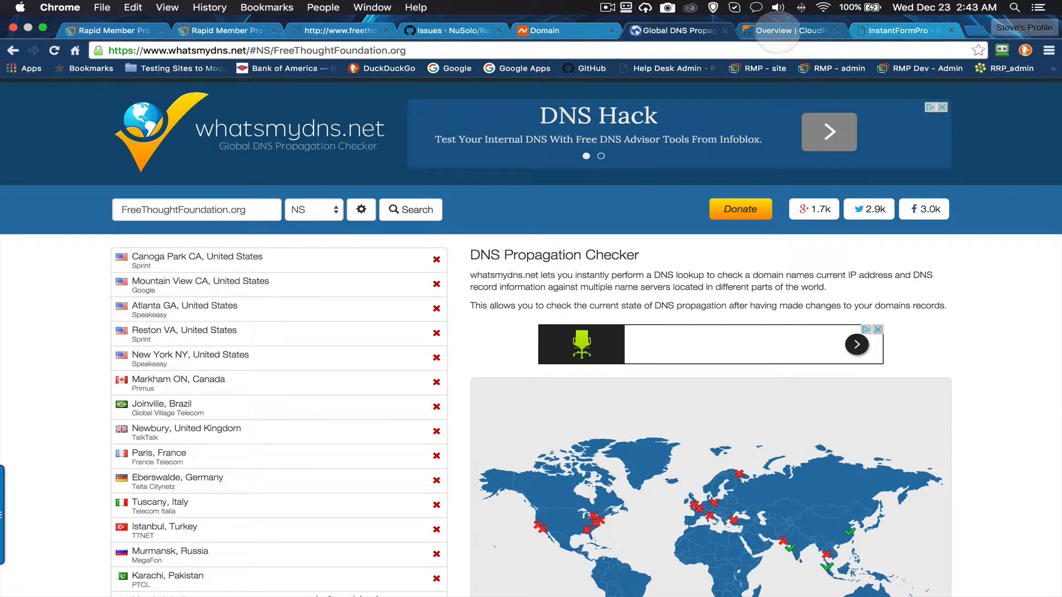
# - Request a nameserver recheck for freethoughtfoundation.org on the CloudFlare overview
pyautogui.click(777, 30)
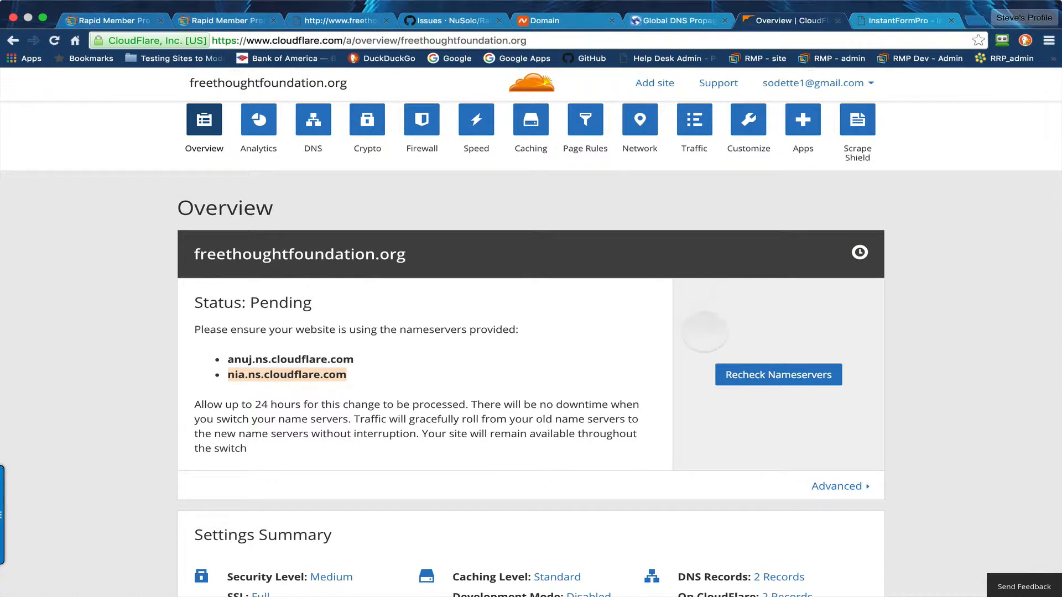
pyautogui.click(792, 373)
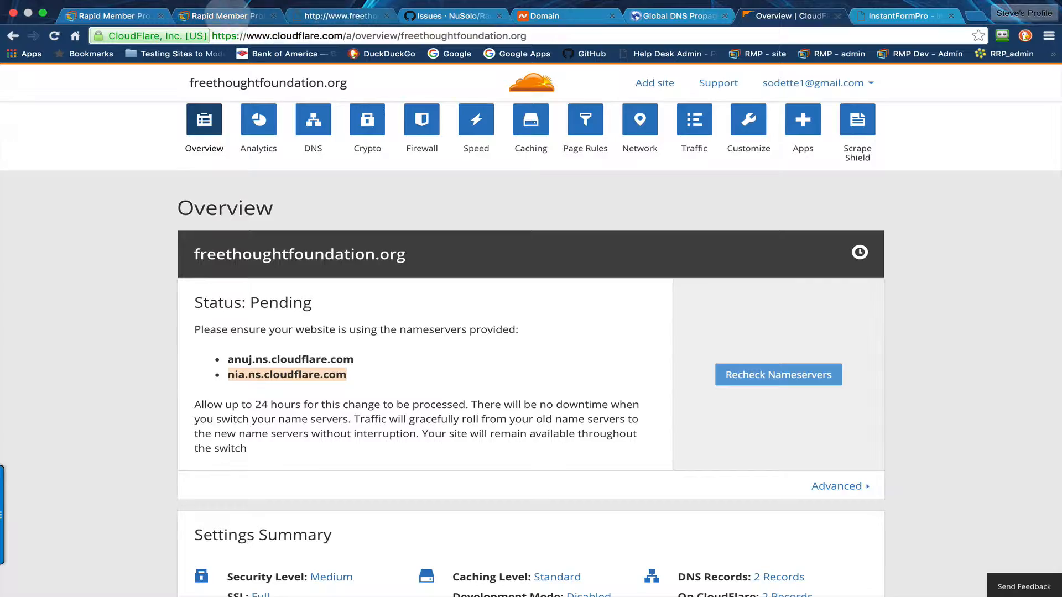
# - Revisit the Domain Setup lesson, the freethoughtfoundation.org site and the propagation results, ending on the domain's CloudFlare status
pyautogui.click(230, 15)
pyautogui.scroll(10, 316, 202)
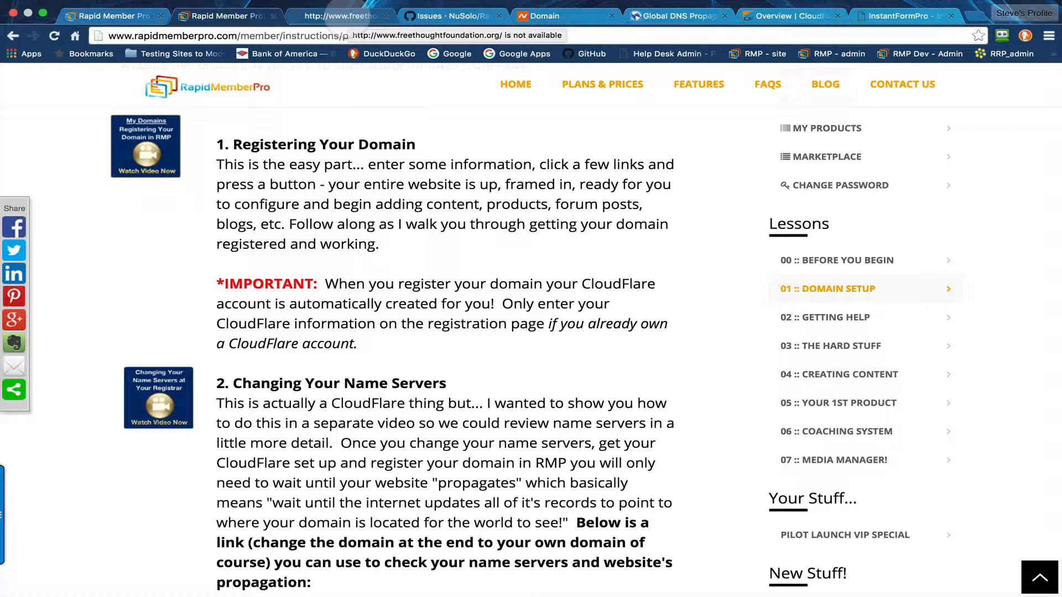
pyautogui.click(338, 17)
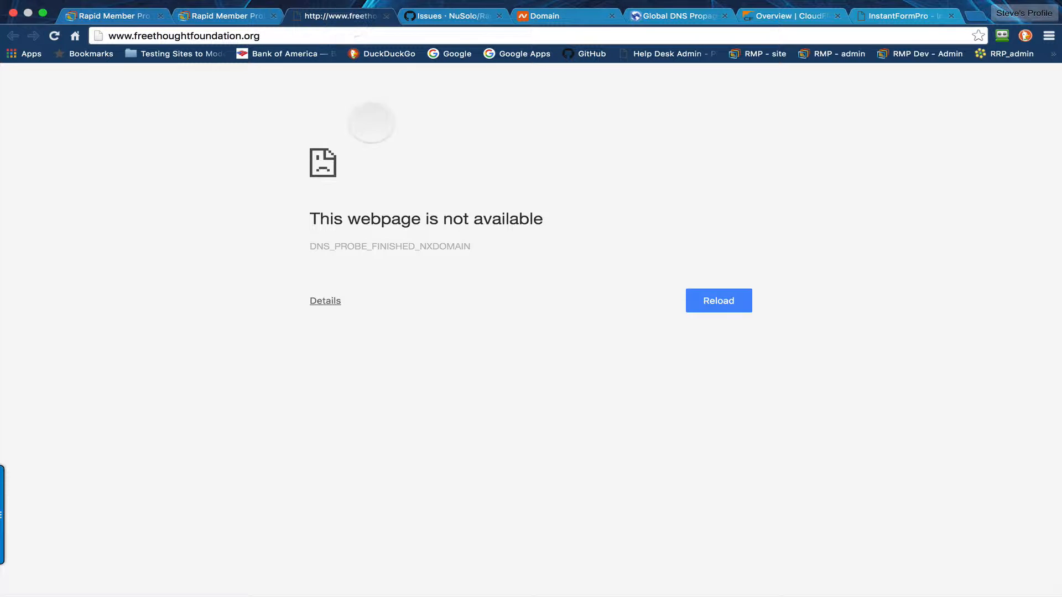
pyautogui.click(685, 17)
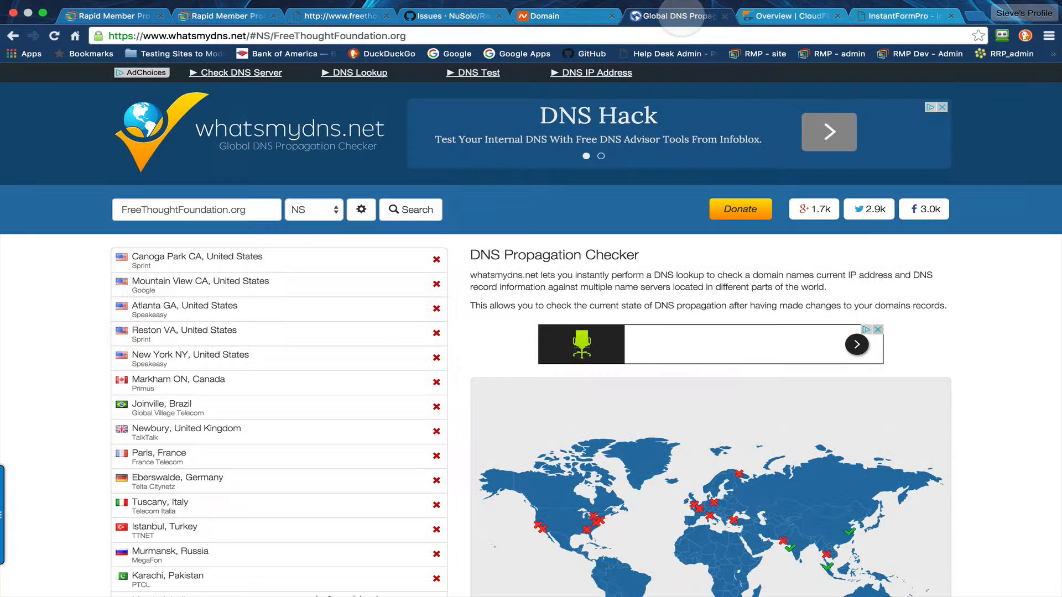
pyautogui.click(782, 17)
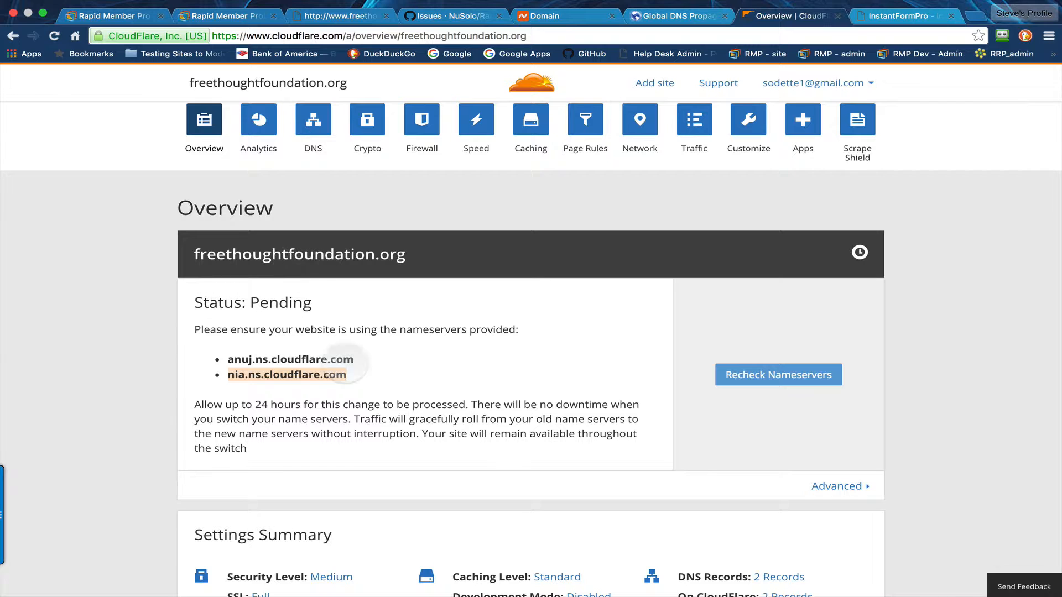
# - Request a nameserver recheck in CloudFlare, and rerun the NS lookup for FreeThoughtFoundation.org in the propagation checker to review the locations
pyautogui.click(779, 374)
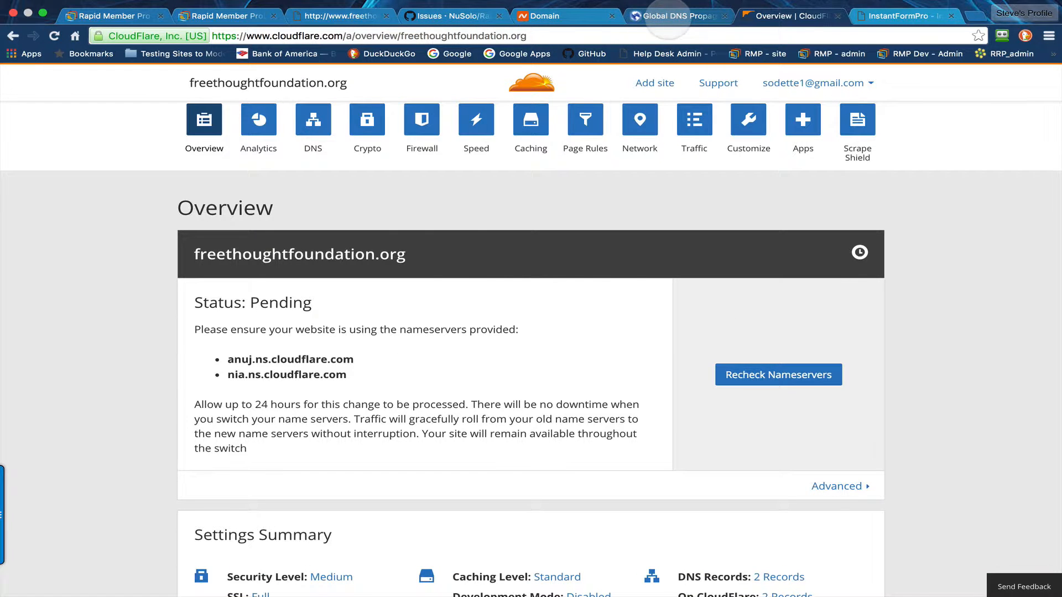
pyautogui.click(679, 16)
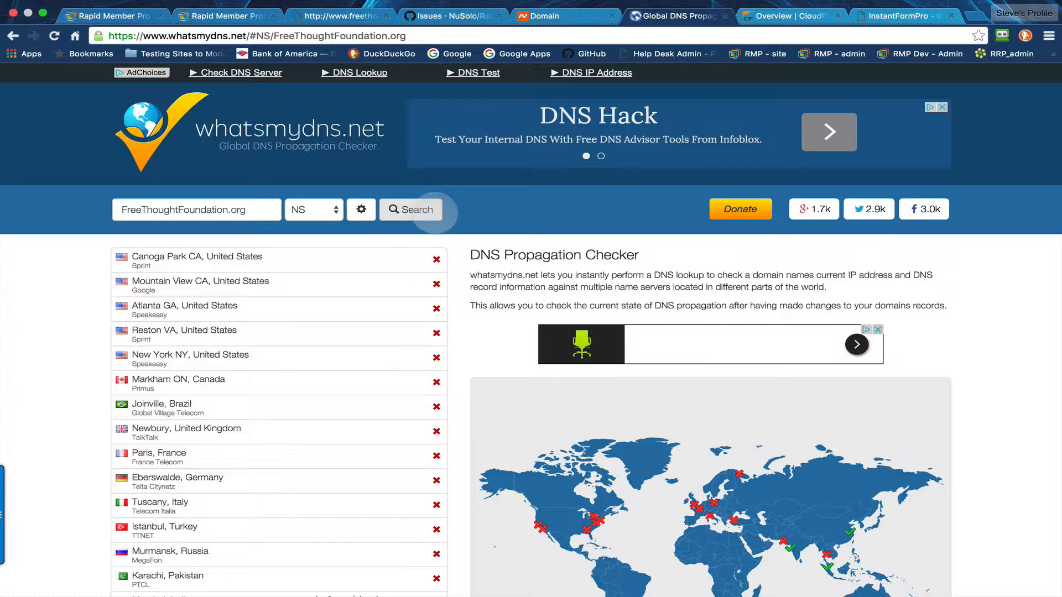
pyautogui.click(417, 209)
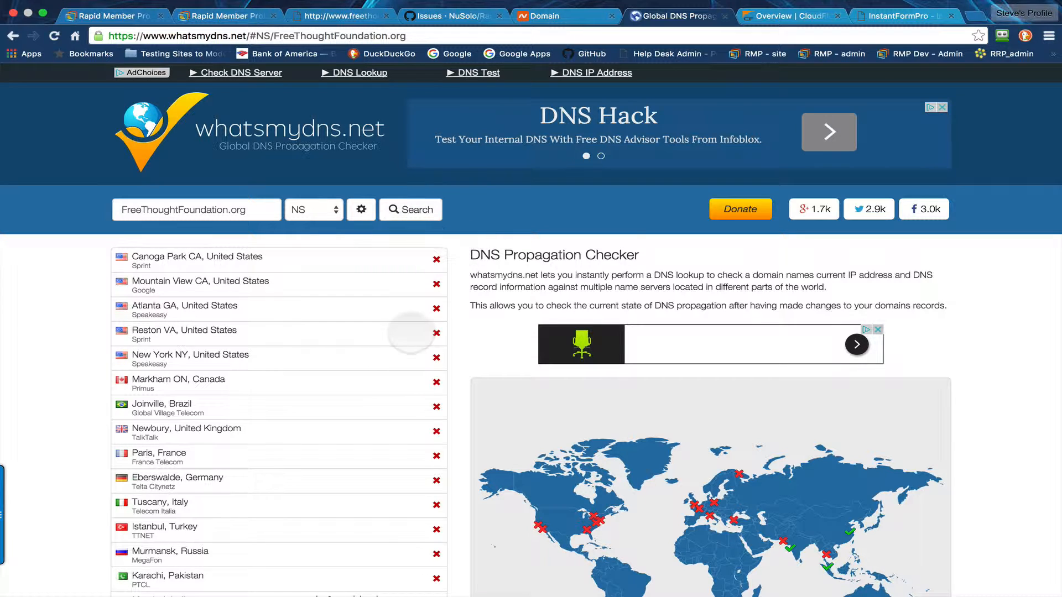
pyautogui.scroll(-7, 385, 334)
pyautogui.scroll(7, 386, 335)
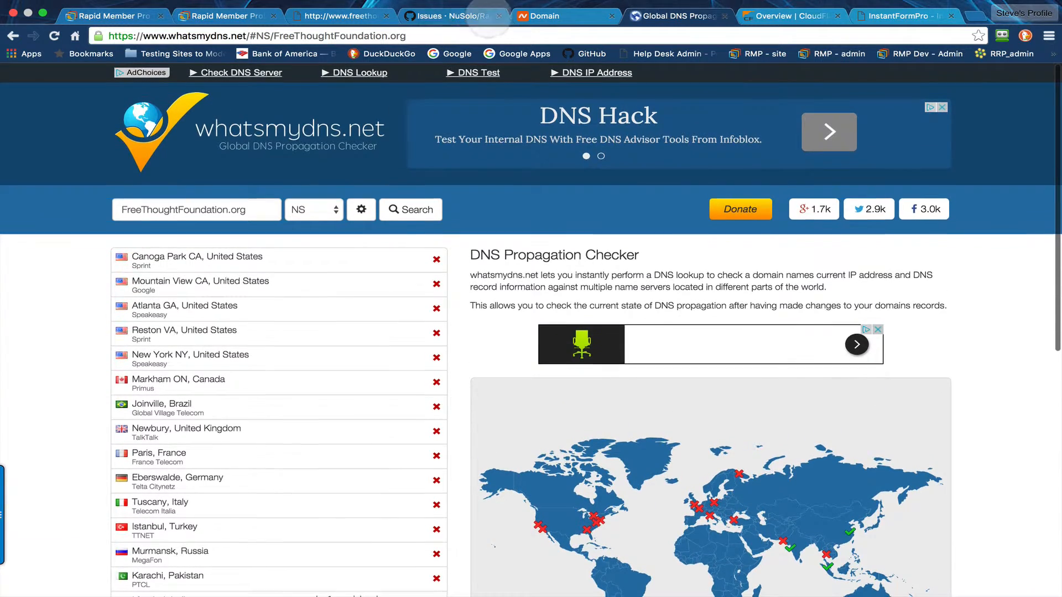
# - Review the custom nameservers of freethoughtfoundation.org at Namecheap and close that page
pyautogui.click(547, 16)
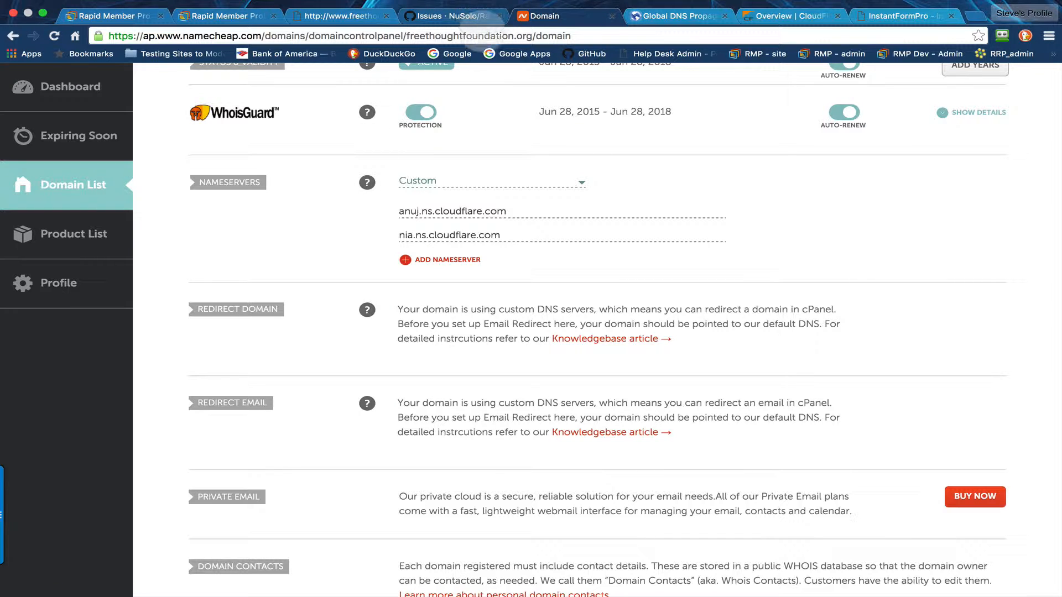
pyautogui.scroll(5, 1032, 148)
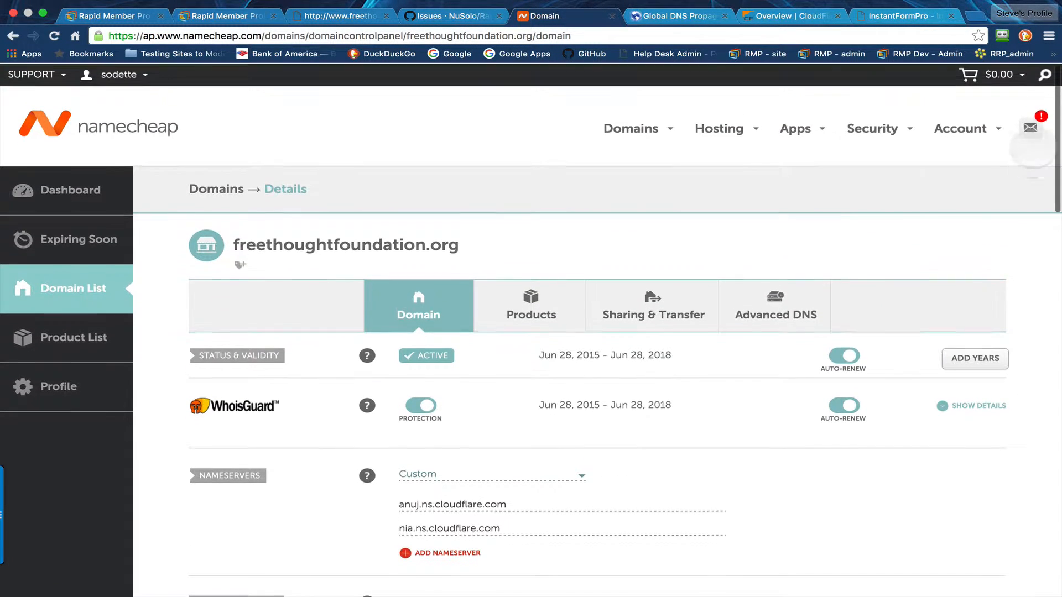
pyautogui.moveTo(1011, 76)
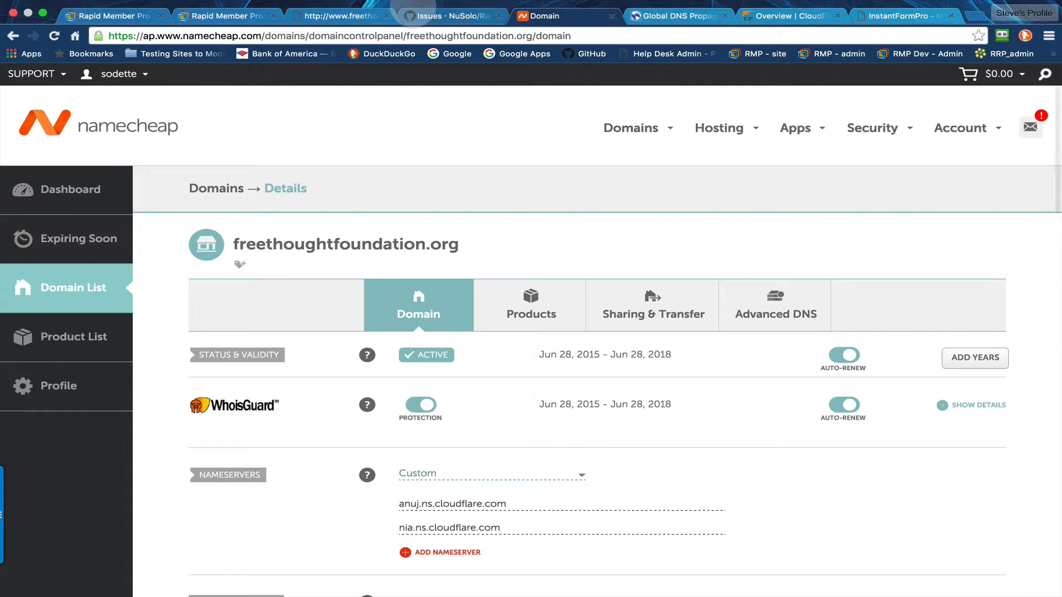
pyautogui.click(611, 16)
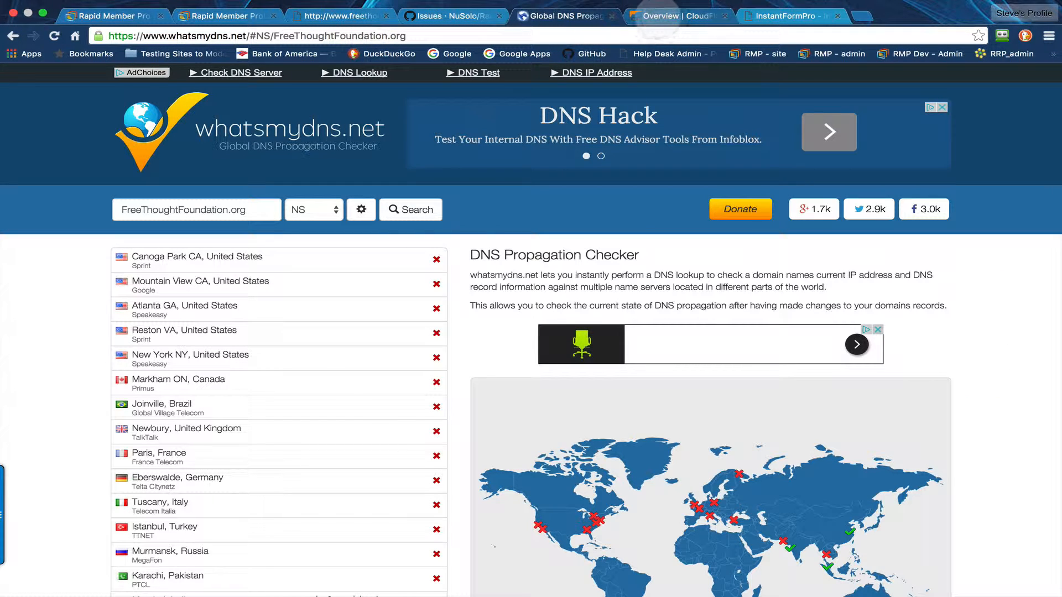
# - Request another nameserver recheck for freethoughtfoundation.org in CloudFlare and check whether the website loads
pyautogui.click(665, 15)
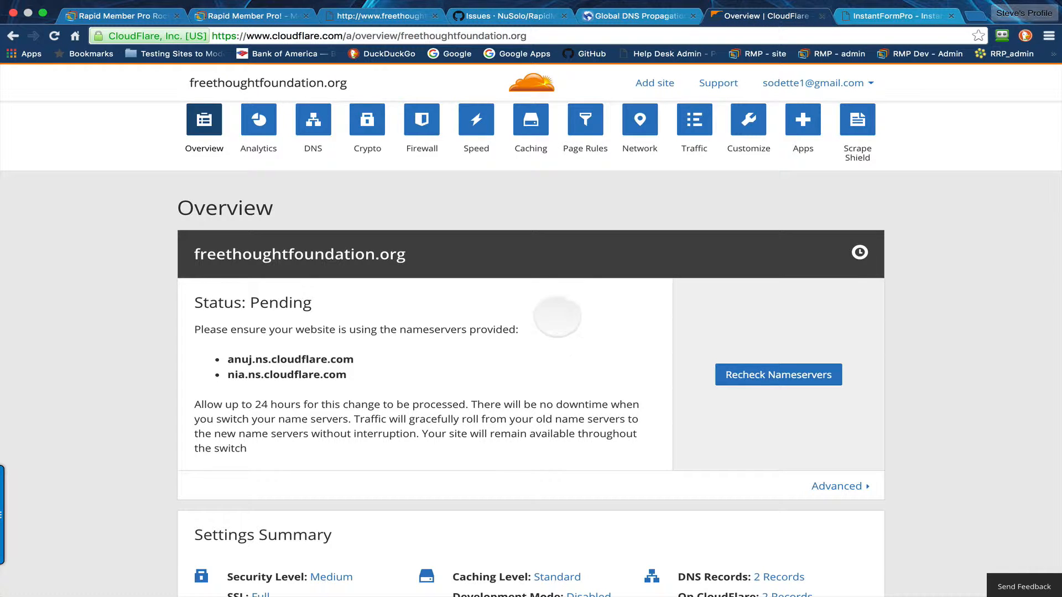
pyautogui.click(730, 376)
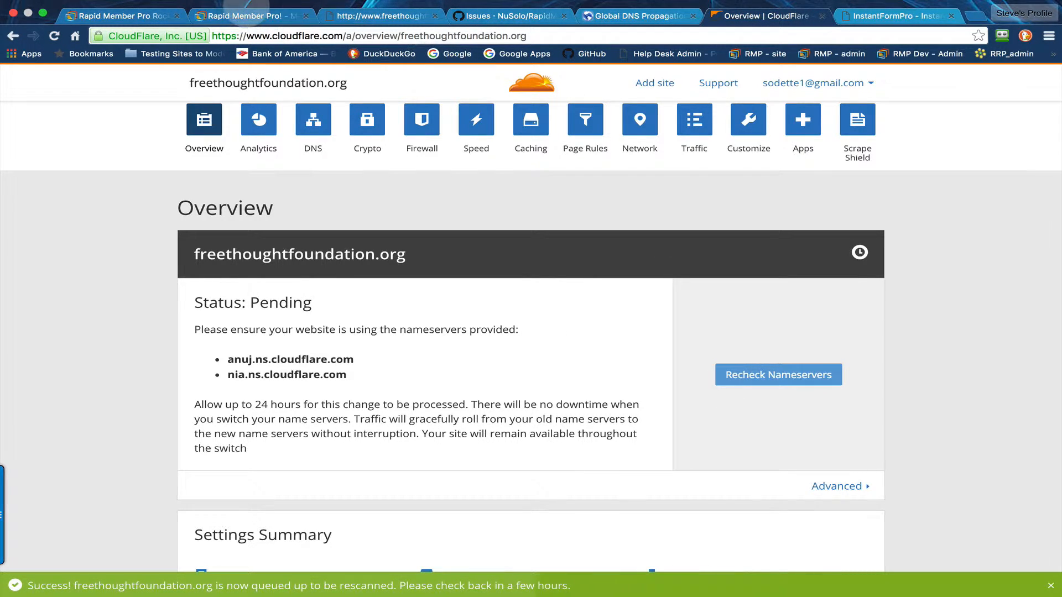
pyautogui.click(379, 15)
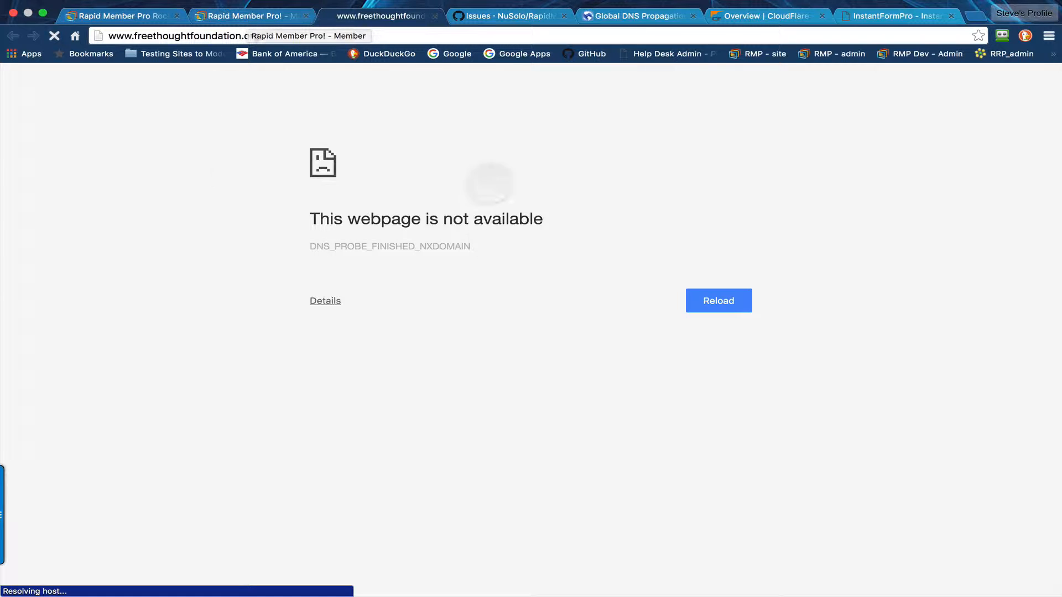
pyautogui.click(229, 15)
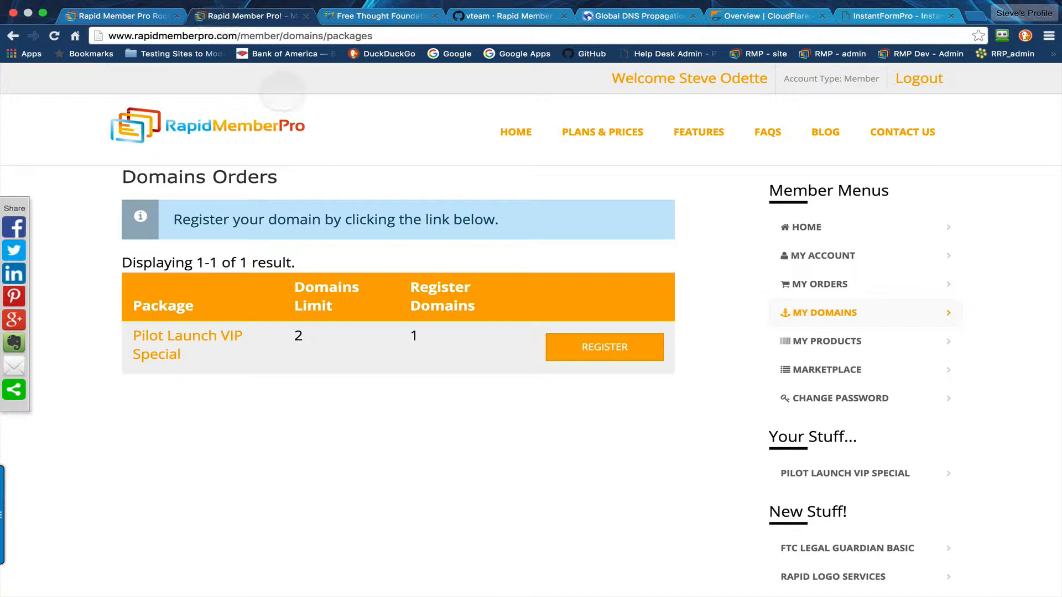
pyautogui.click(586, 345)
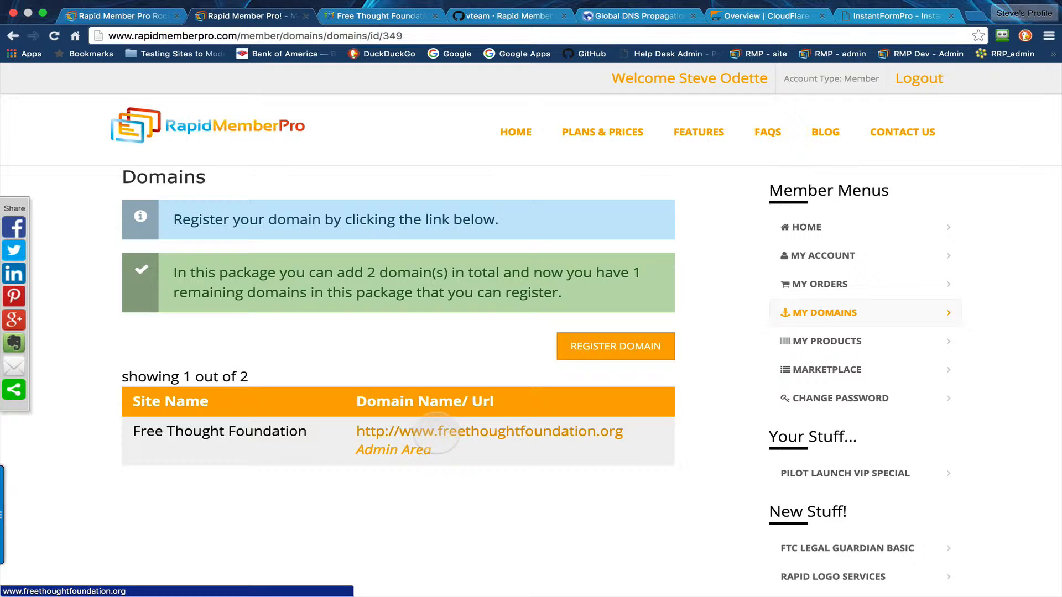
pyautogui.click(437, 432)
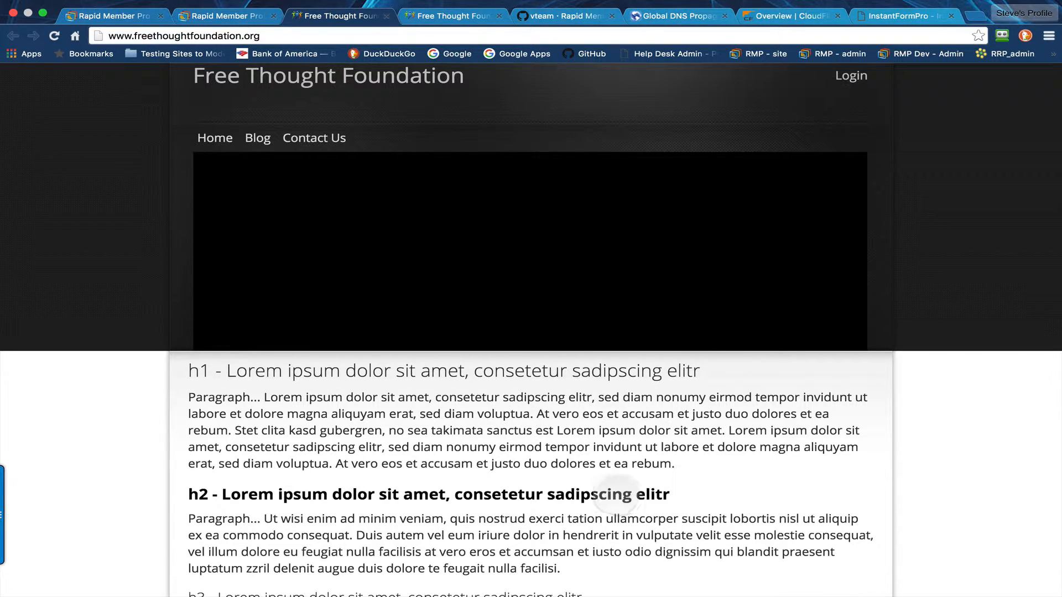
# - Look through the Free Thought Foundation site's home page, blog and Contact Us form
pyautogui.scroll(-15, 614, 483)
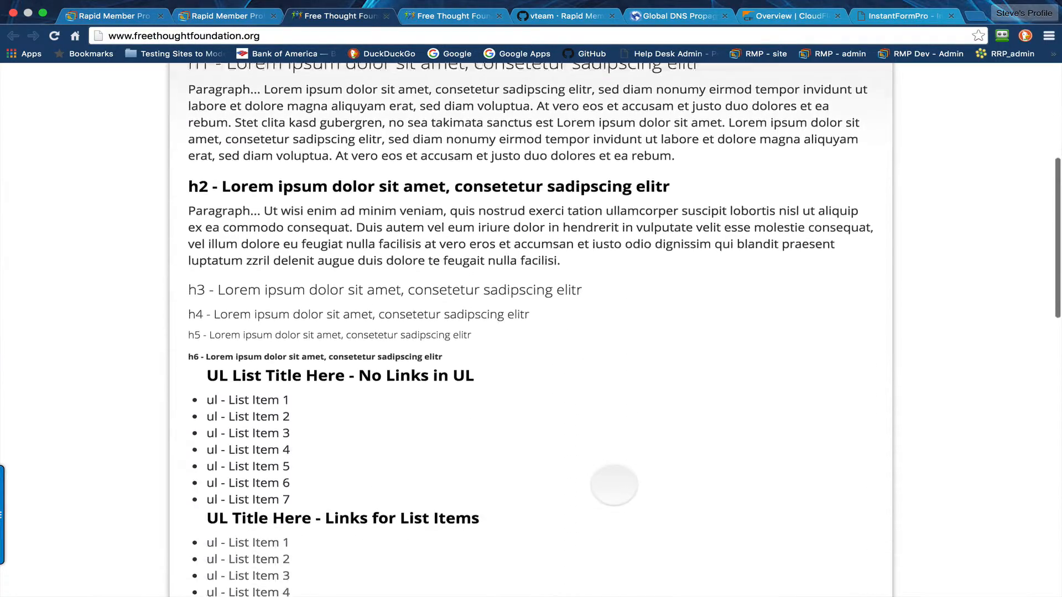
pyautogui.scroll(15, 614, 482)
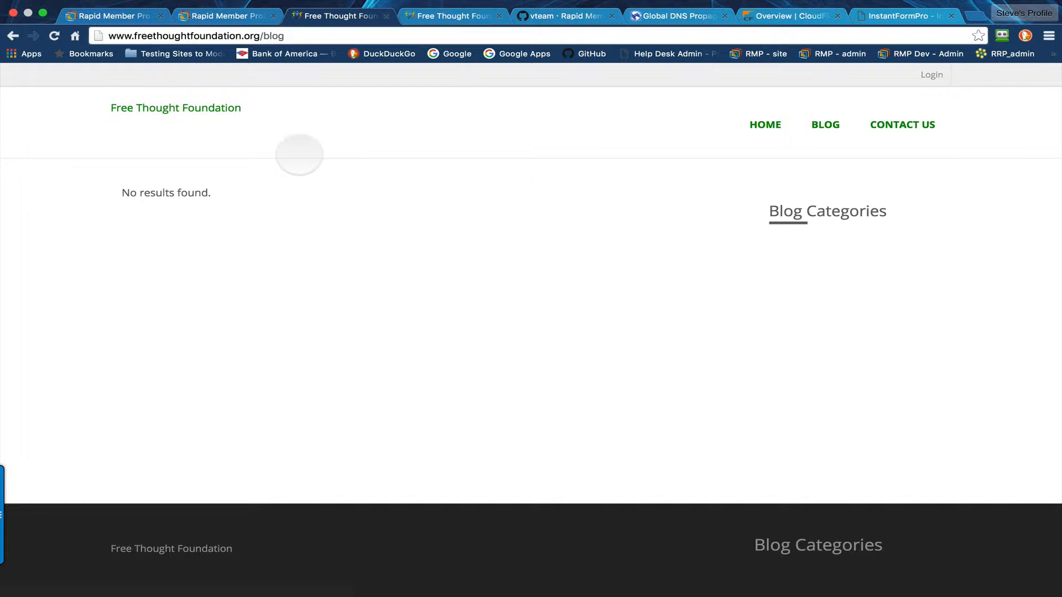
pyautogui.click(890, 123)
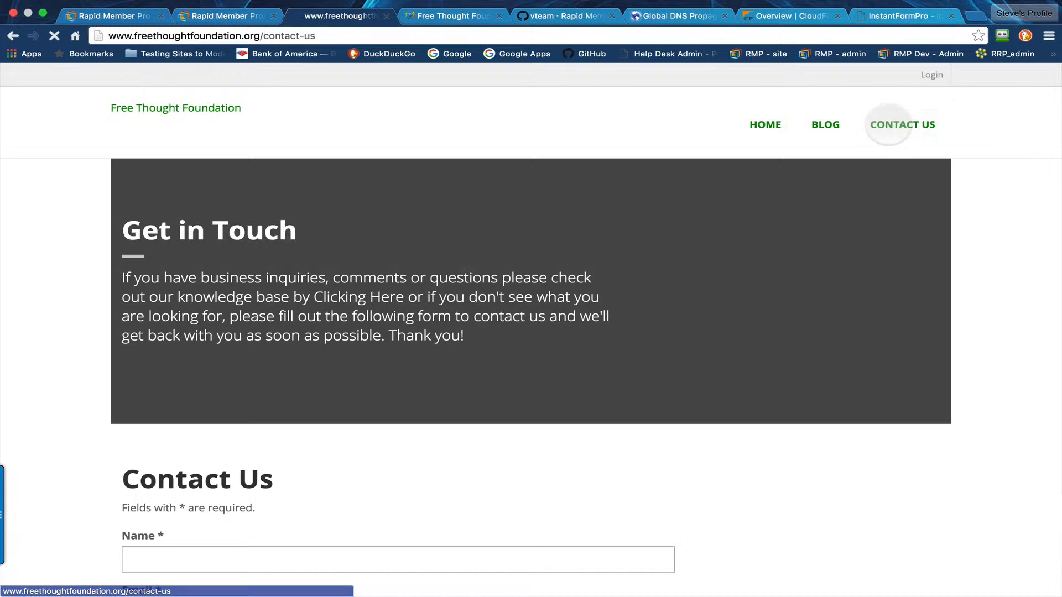
pyautogui.scroll(-15, 700, 333)
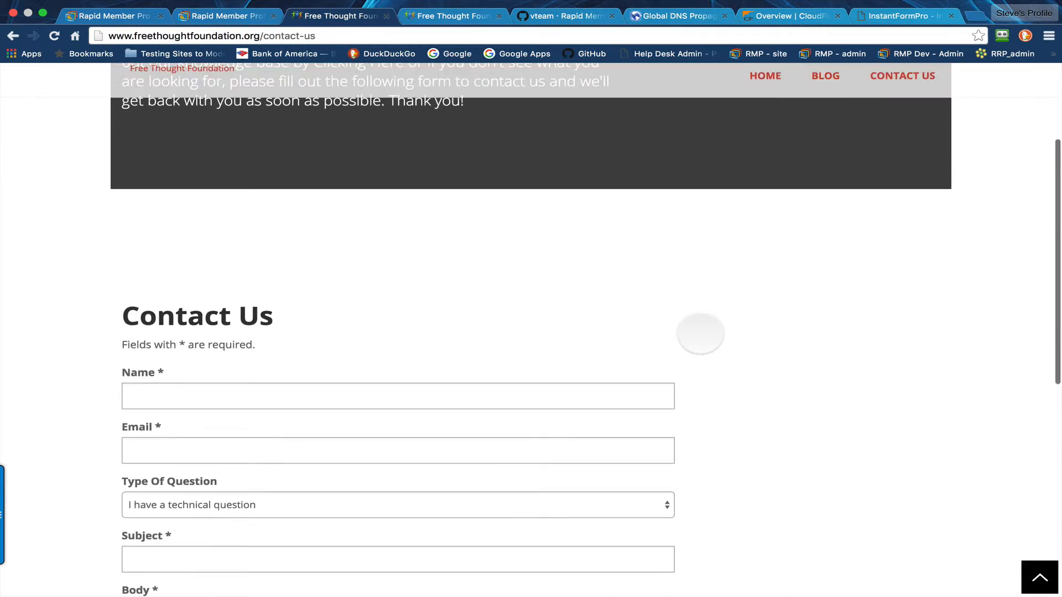
pyautogui.scroll(14, 700, 333)
pyautogui.scroll(2, 700, 333)
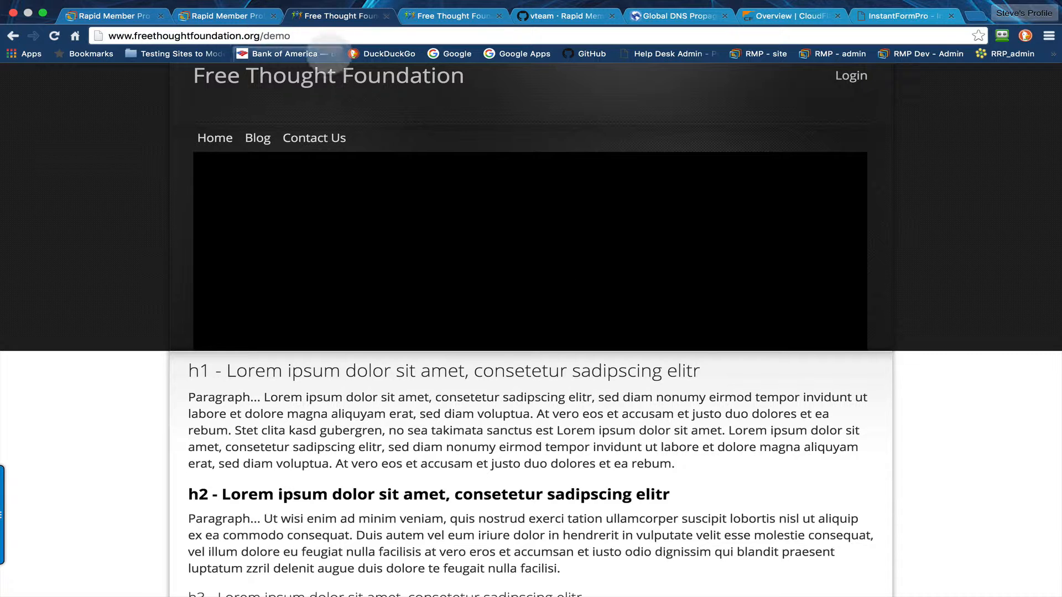
# - Close the duplicate site page and open the Free Thought Foundation Admin Area from the Rapid Member Pro domains list
pyautogui.click(221, 16)
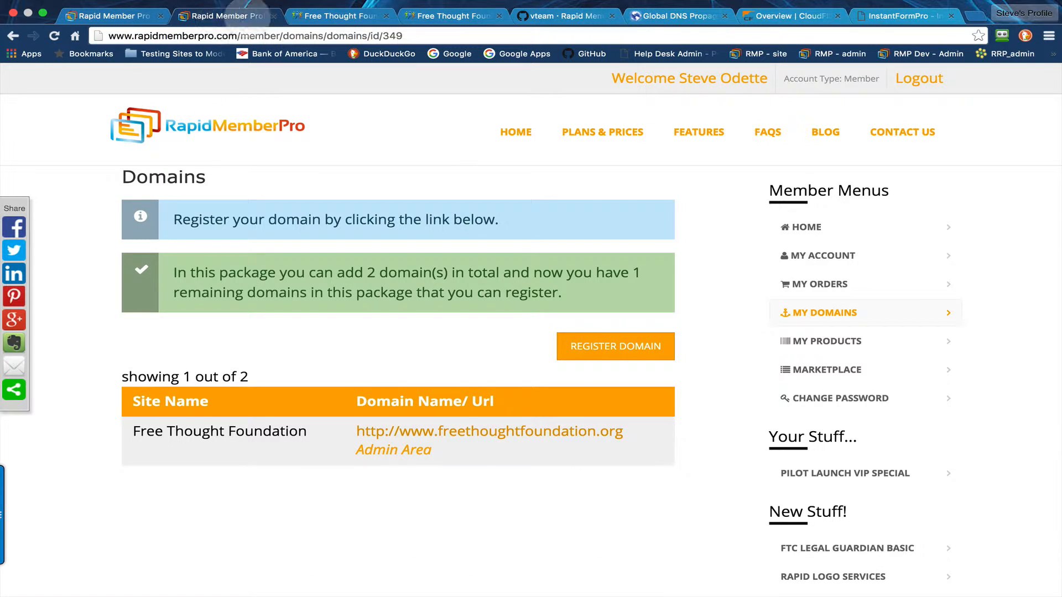
pyautogui.click(499, 15)
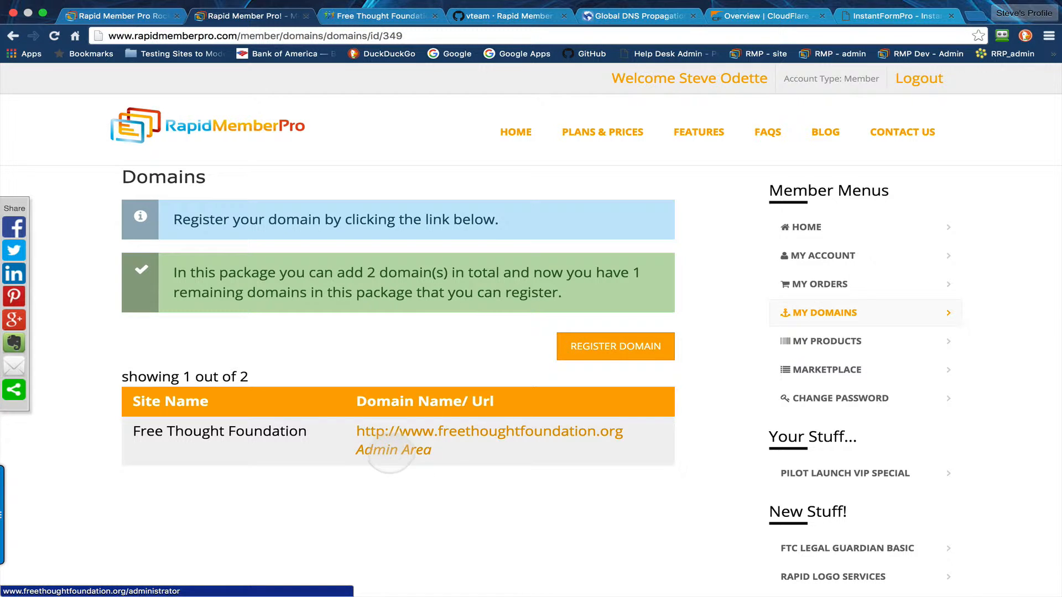
pyautogui.click(408, 454)
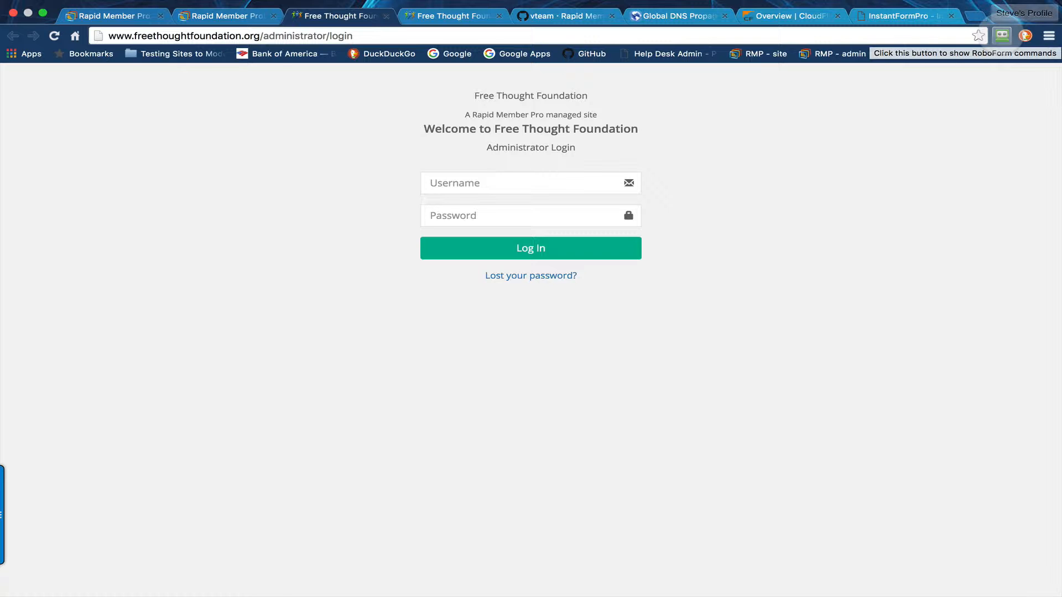
# - Log in to the administrator area with the username and password saved in RoboForm, and open the Site Settings
pyautogui.click(1002, 35)
pyautogui.click(795, 134)
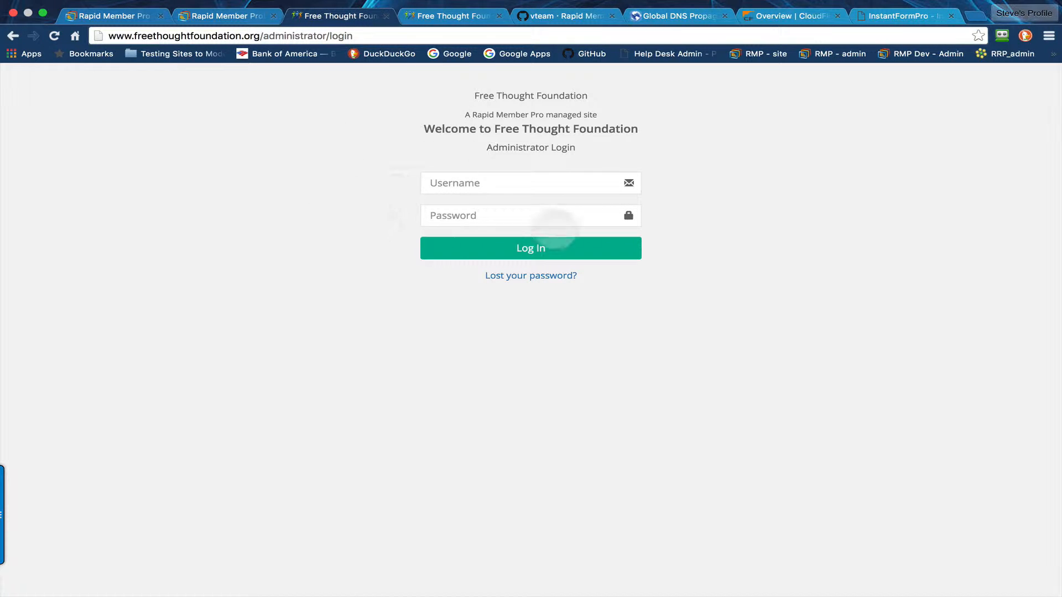
pyautogui.click(1002, 35)
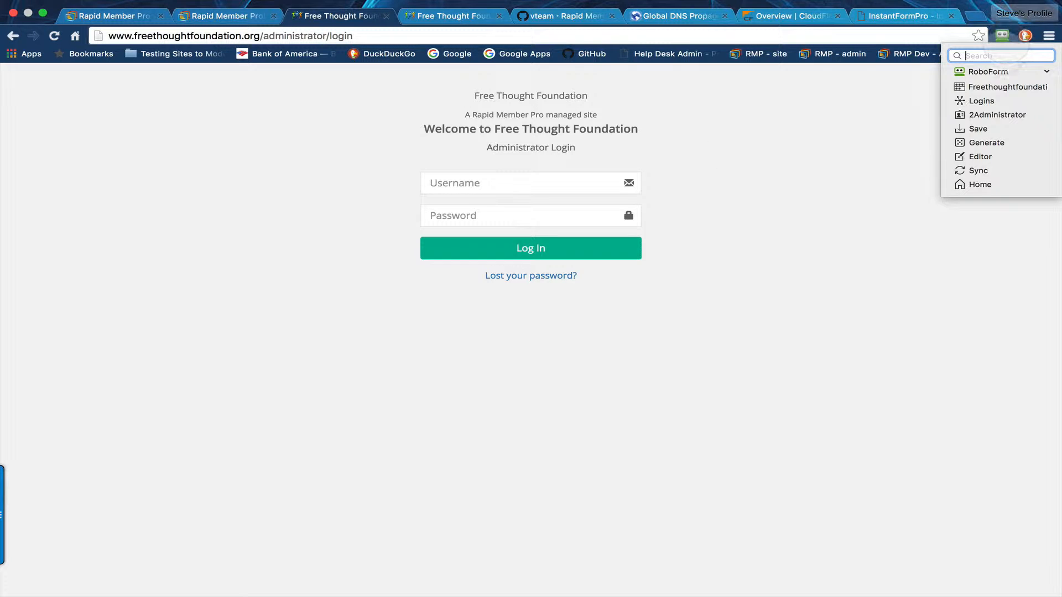
pyautogui.moveTo(1007, 88)
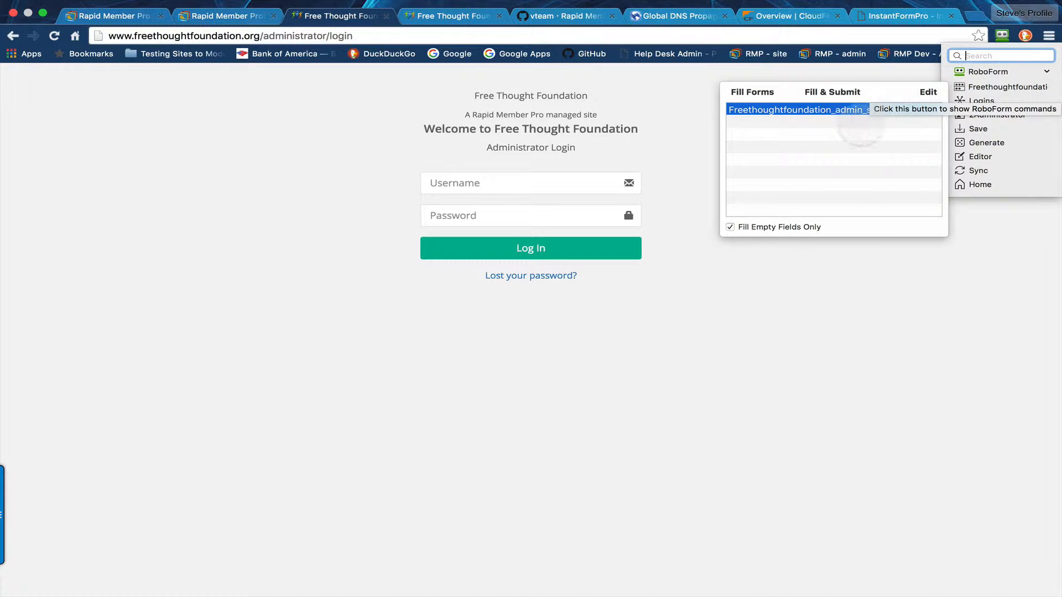
pyautogui.click(834, 92)
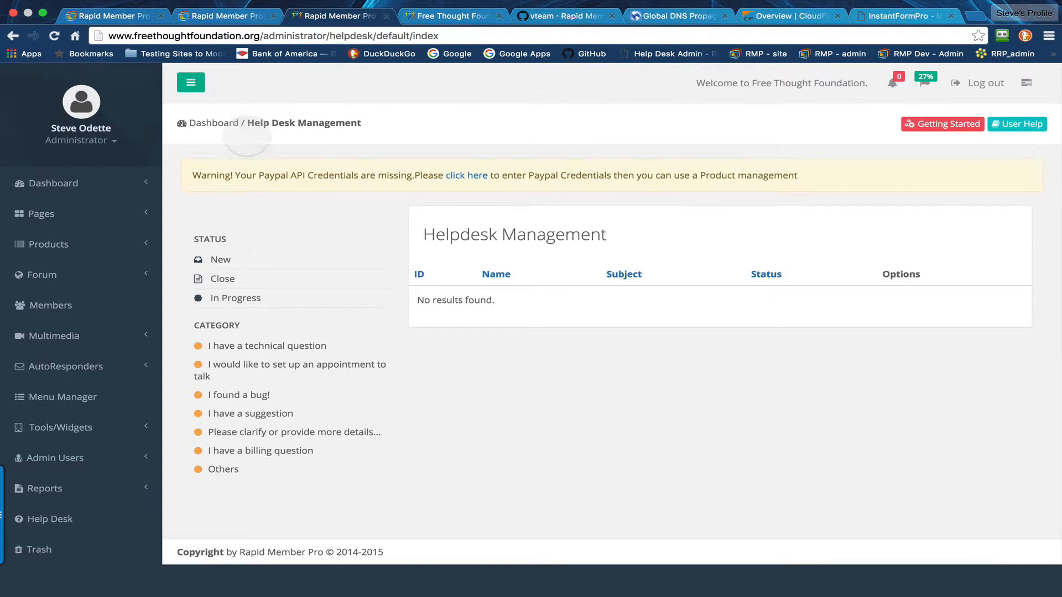
pyautogui.click(71, 188)
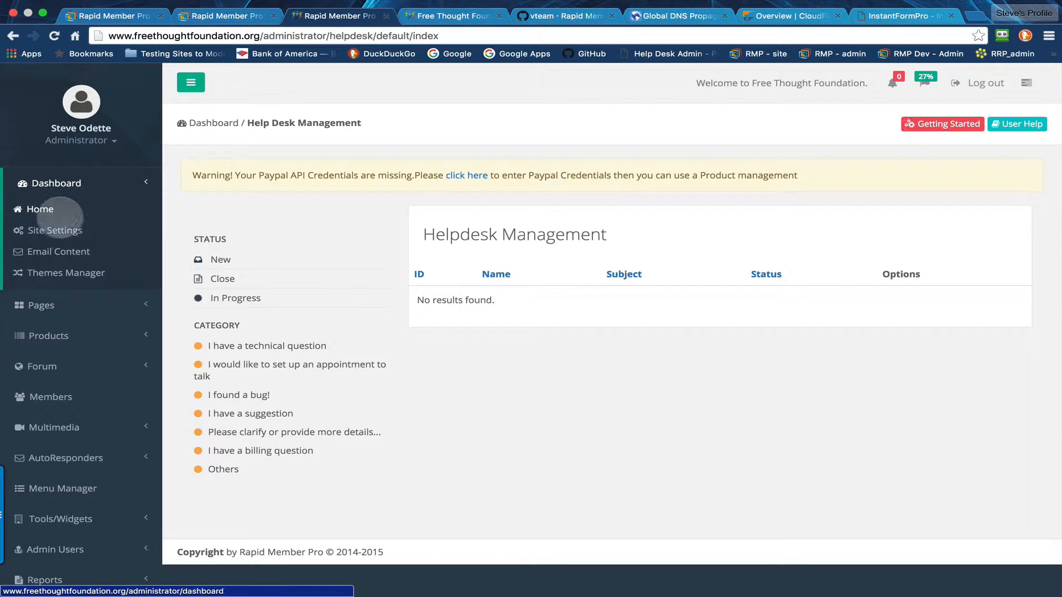
pyautogui.click(71, 231)
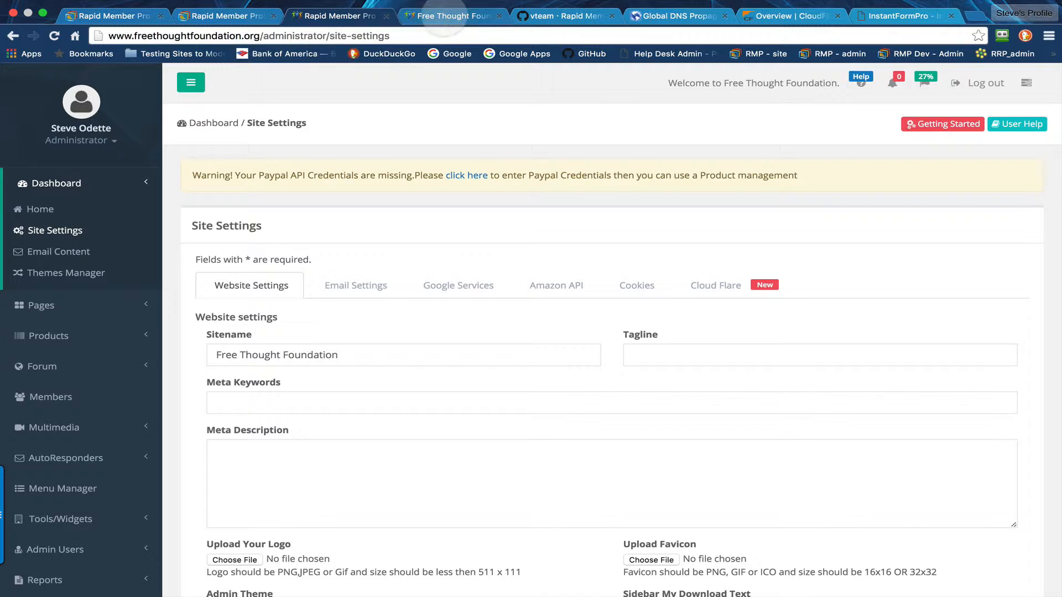
# - Revisit the public Contact Us page and examine the NS propagation results by location, highlighting the nameservers listed for Atlanta GA
pyautogui.click(446, 16)
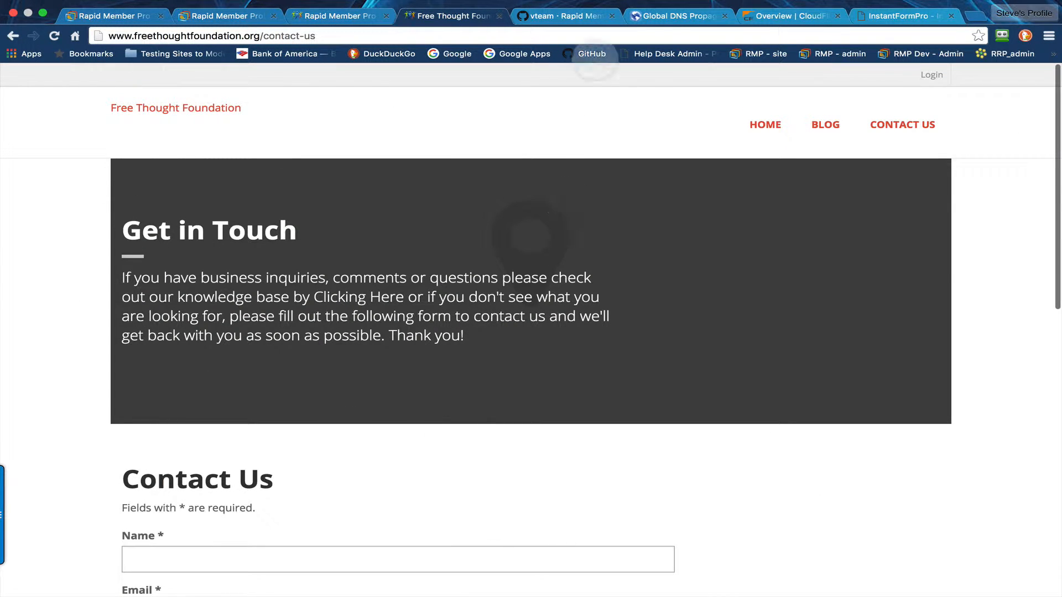
pyautogui.click(664, 16)
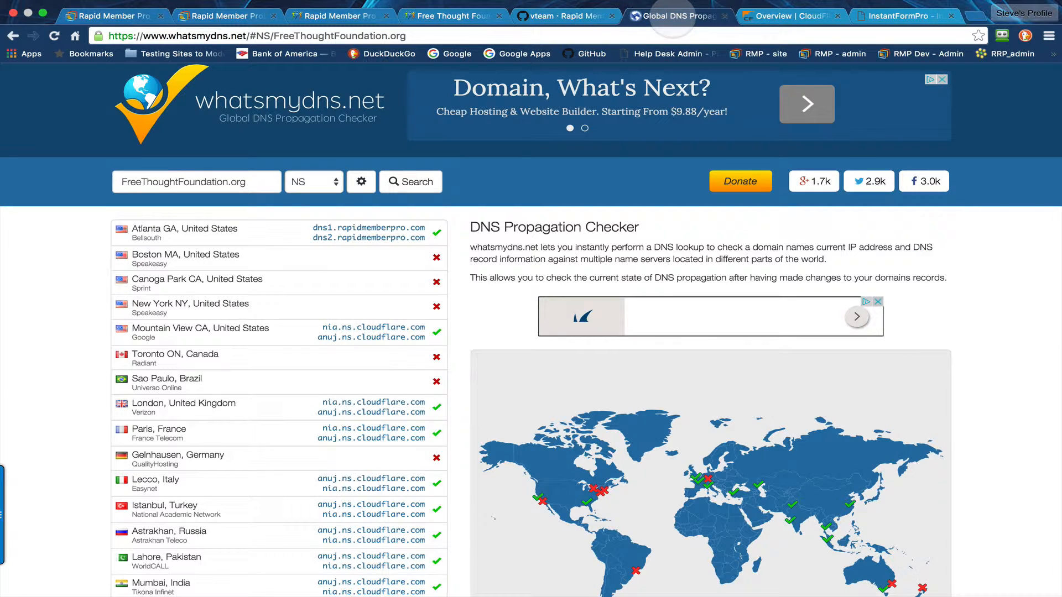
pyautogui.scroll(-3, 432, 343)
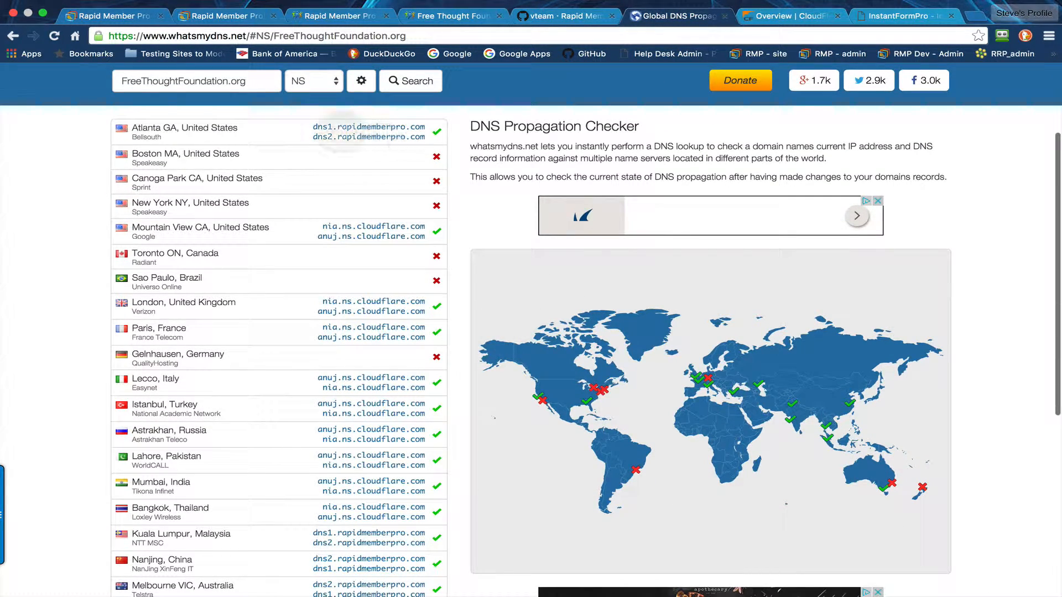
pyautogui.moveTo(313, 126); pyautogui.dragTo(413, 141)
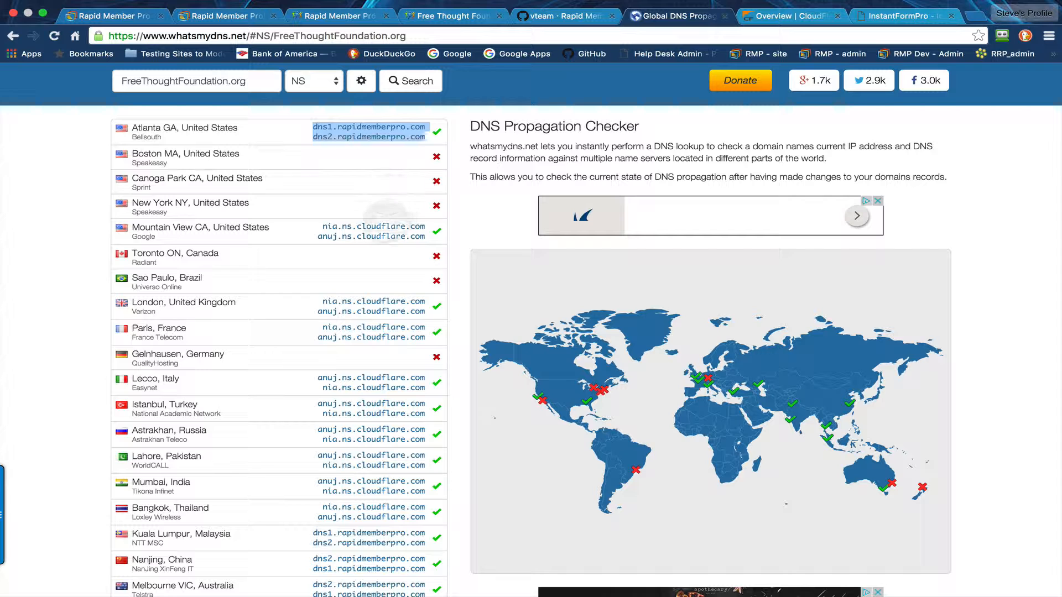
# - Rerun the NS lookup for FreeThoughtFoundation.org, reload the checker, and highlight the first nameserver listed for Mountain View CA
pyautogui.click(410, 83)
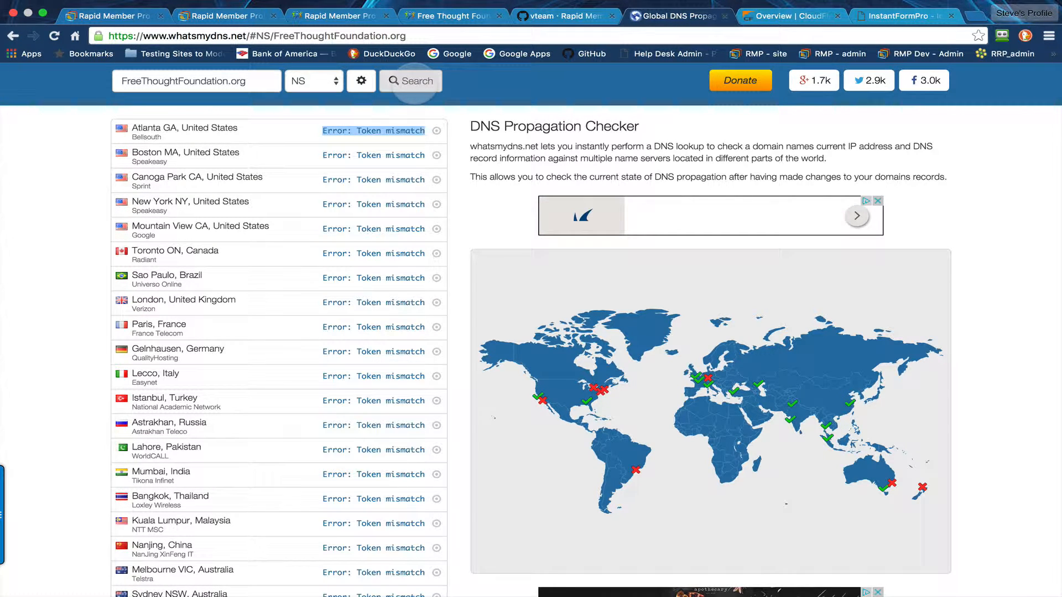
pyautogui.click(53, 36)
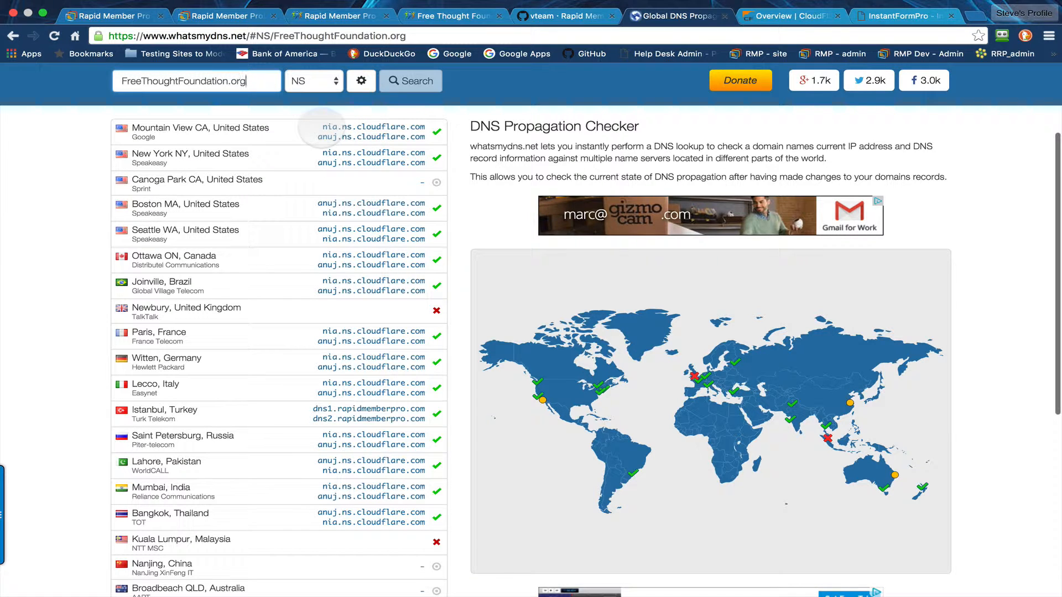
pyautogui.moveTo(323, 127); pyautogui.dragTo(396, 127)
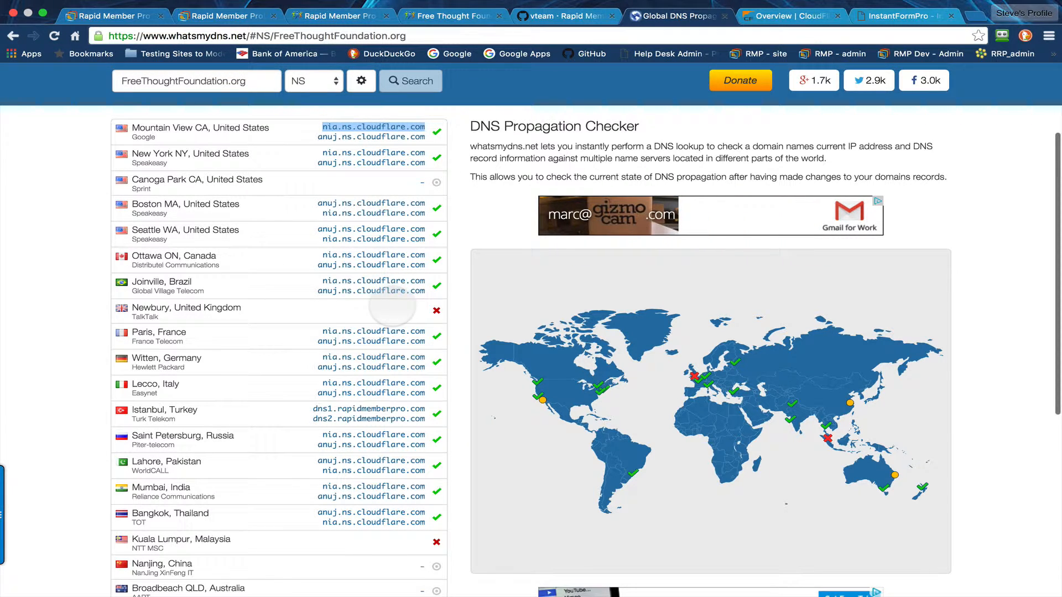
# - Review the NS propagation results for all listed locations, rerun the FreeThoughtFoundation.org lookup, and review the refreshed list
pyautogui.scroll(-5, 394, 471)
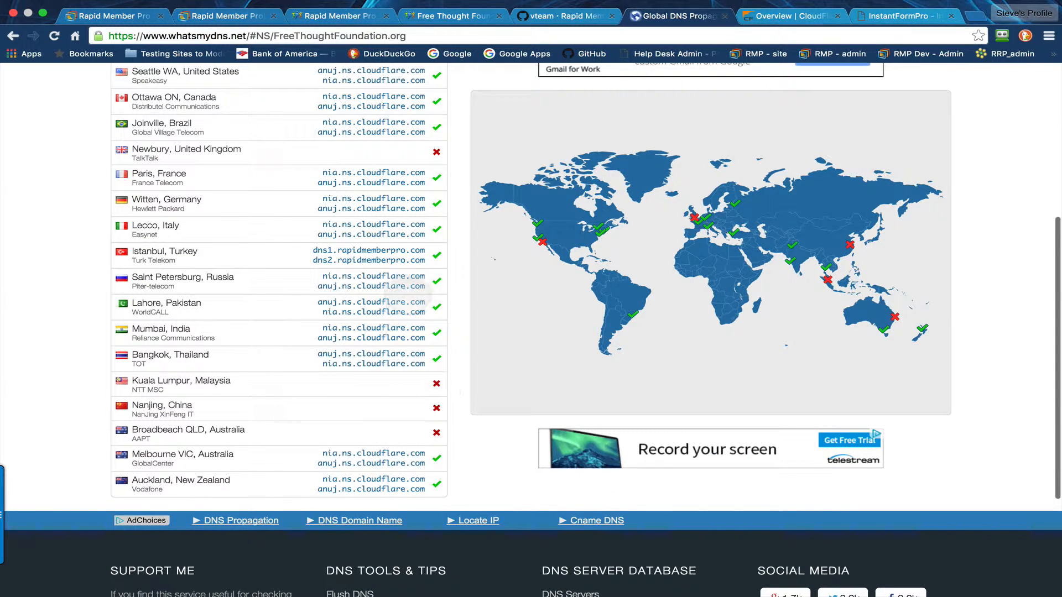
pyautogui.scroll(3, 382, 296)
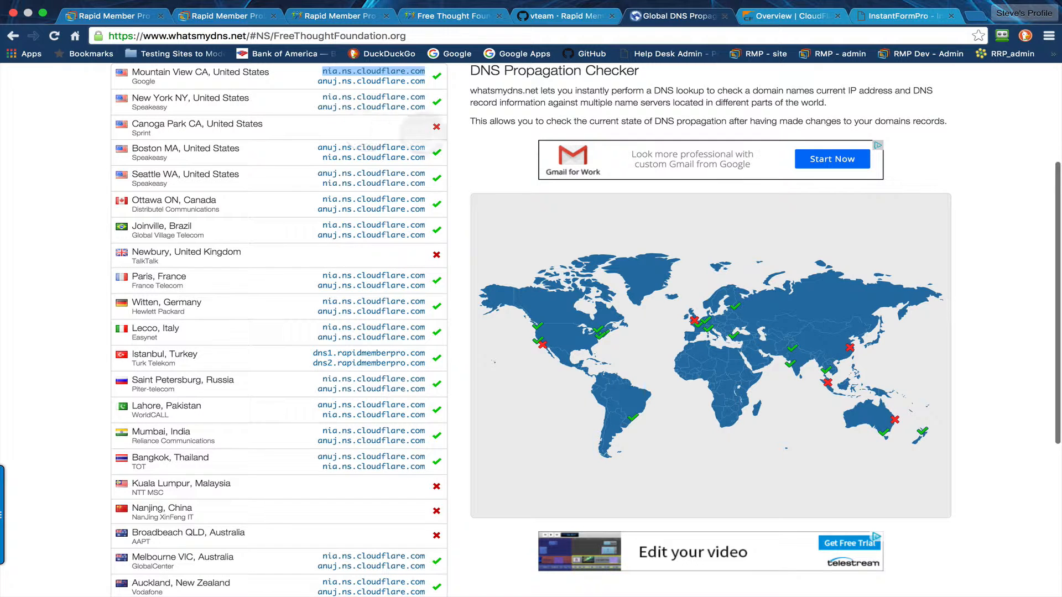
pyautogui.scroll(-5, 377, 332)
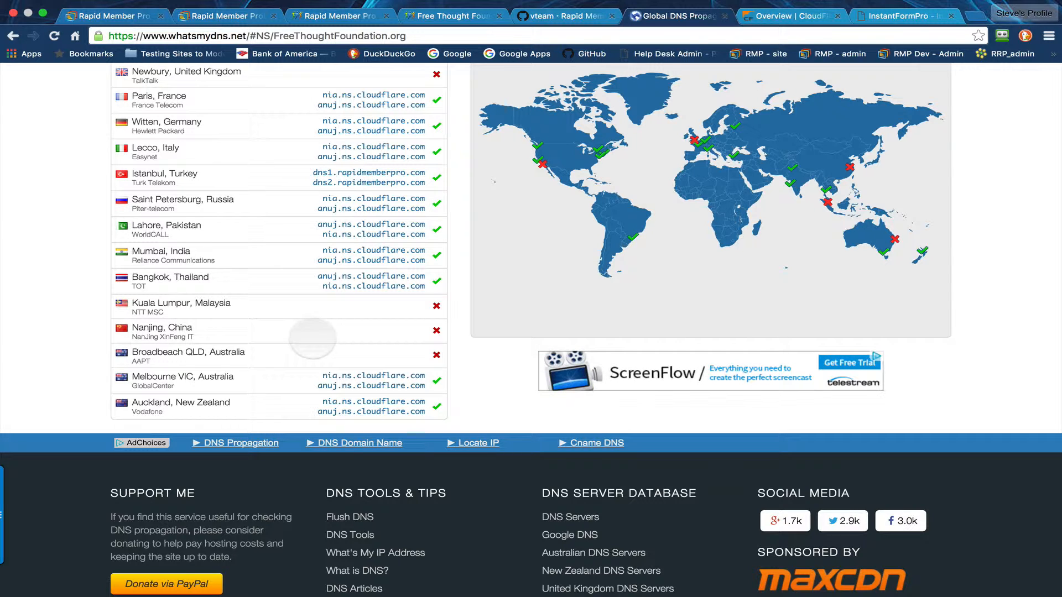
pyautogui.scroll(6, 312, 339)
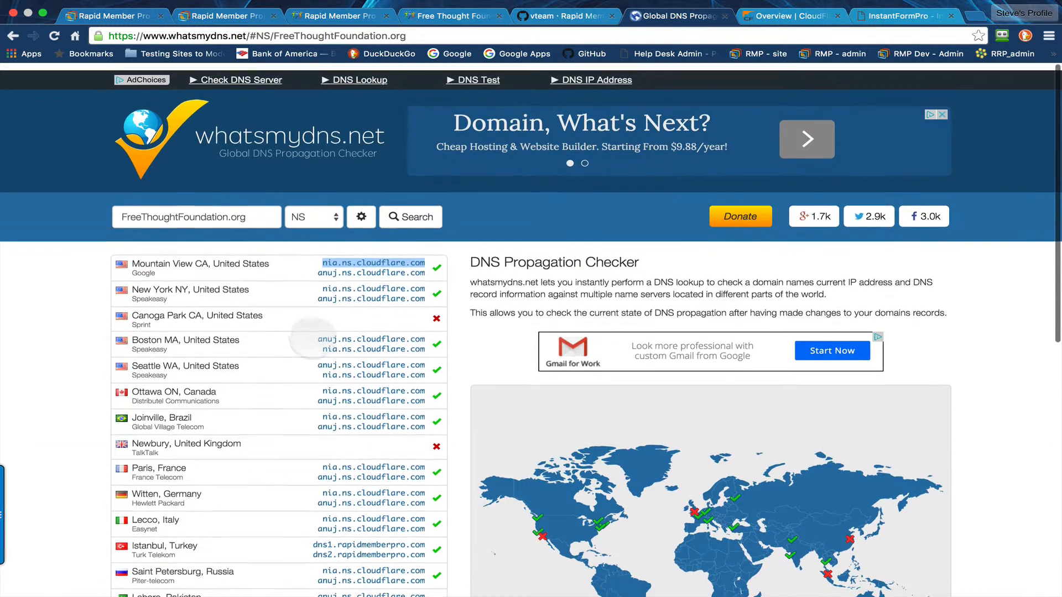
pyautogui.click(412, 210)
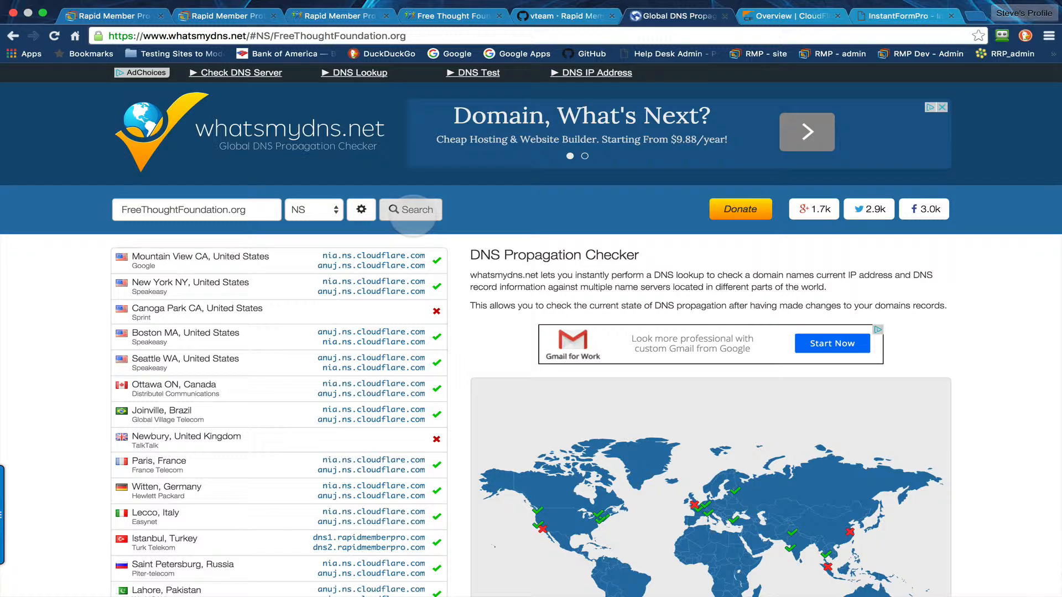
pyautogui.scroll(-5, 365, 301)
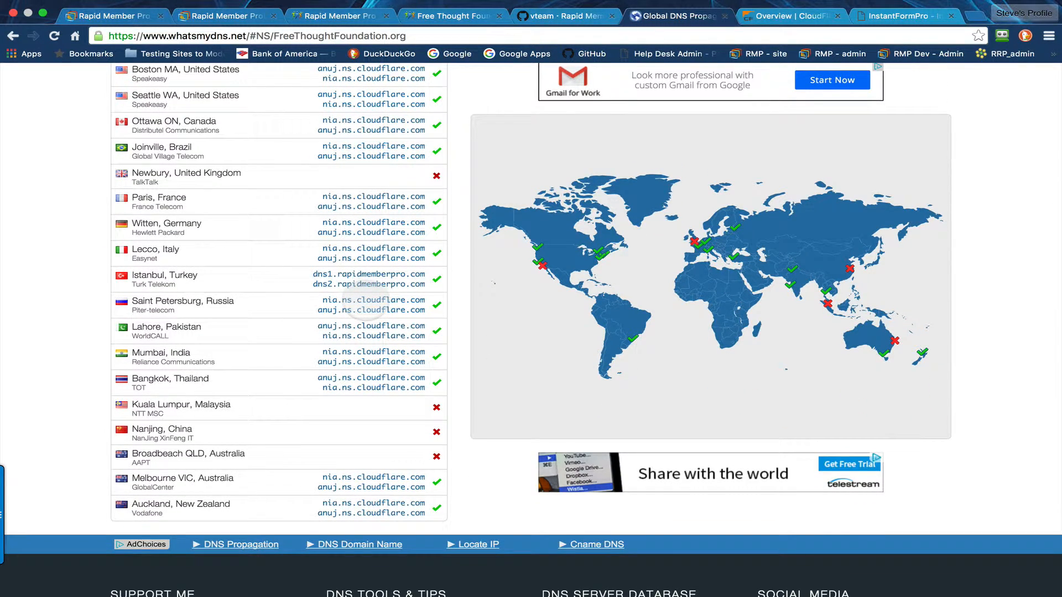
pyautogui.scroll(5, 357, 298)
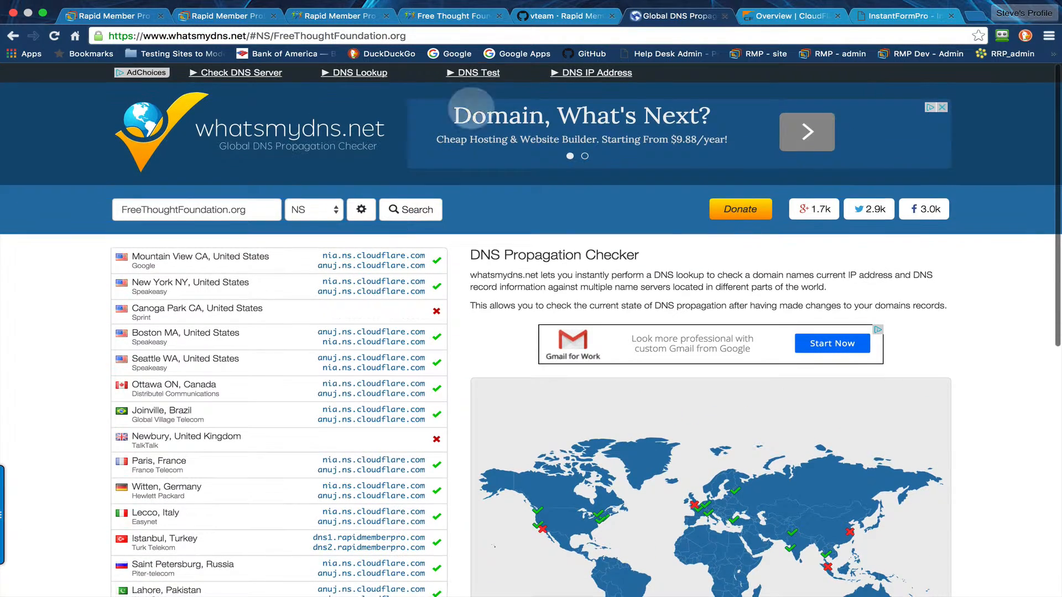
# - Switch to the CloudFlare overview and highlight the freethoughtfoundation.org domain name and its status line
pyautogui.click(790, 16)
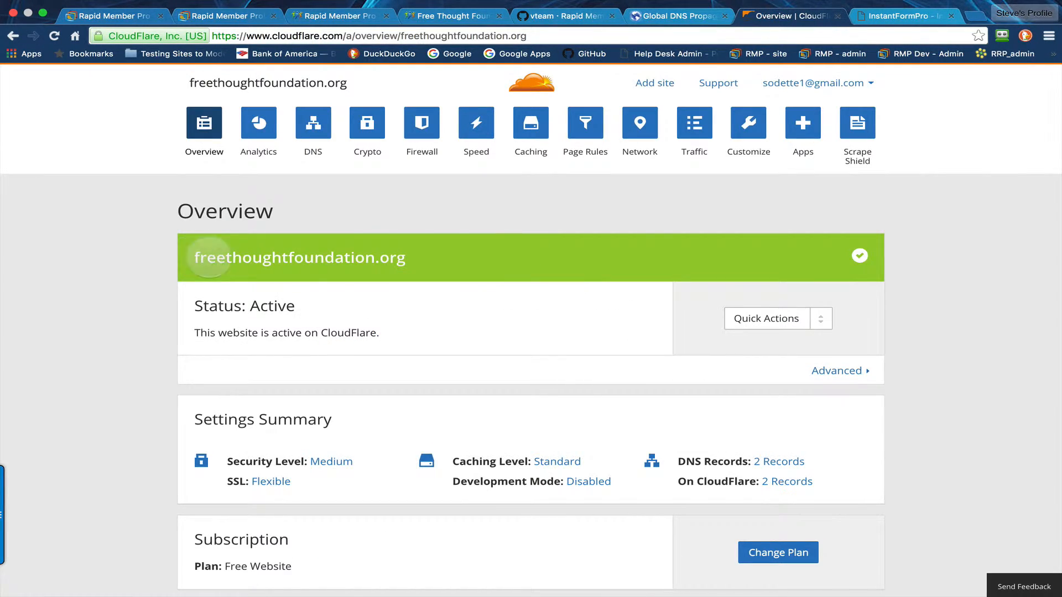
pyautogui.moveTo(209, 258); pyautogui.dragTo(401, 257)
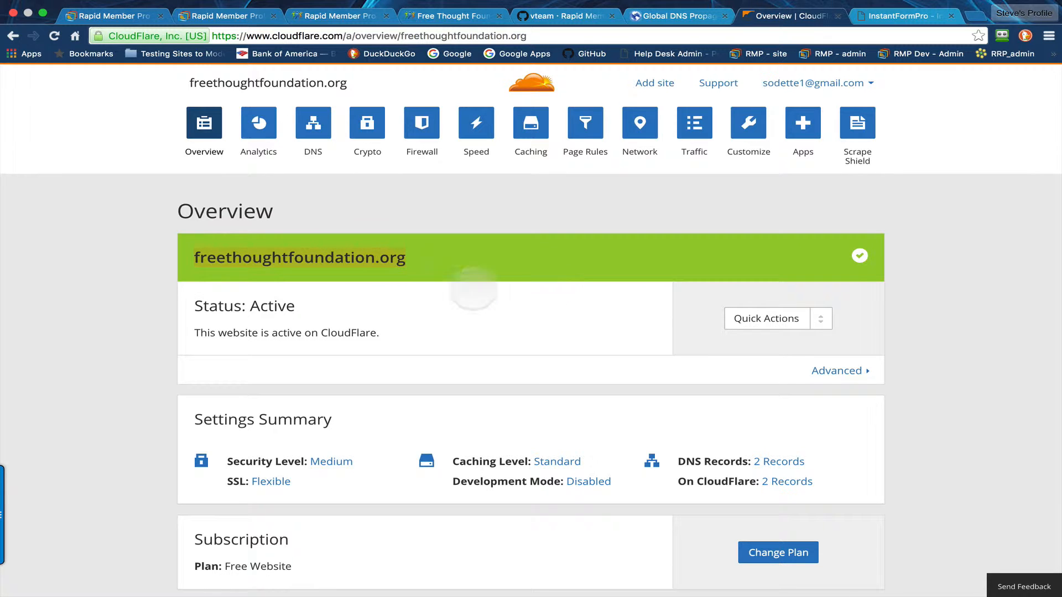
pyautogui.click(194, 305)
pyautogui.moveTo(195, 305); pyautogui.dragTo(320, 305)
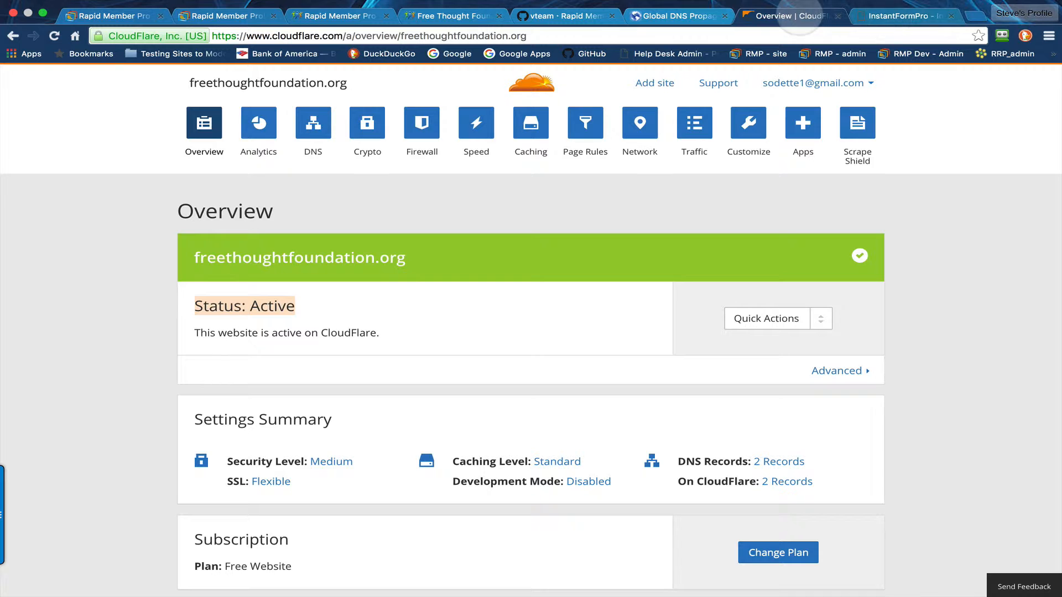
# - Return to the DNS propagation checker and highlight the nameservers listed for Mountain View CA and New York NY
pyautogui.click(662, 17)
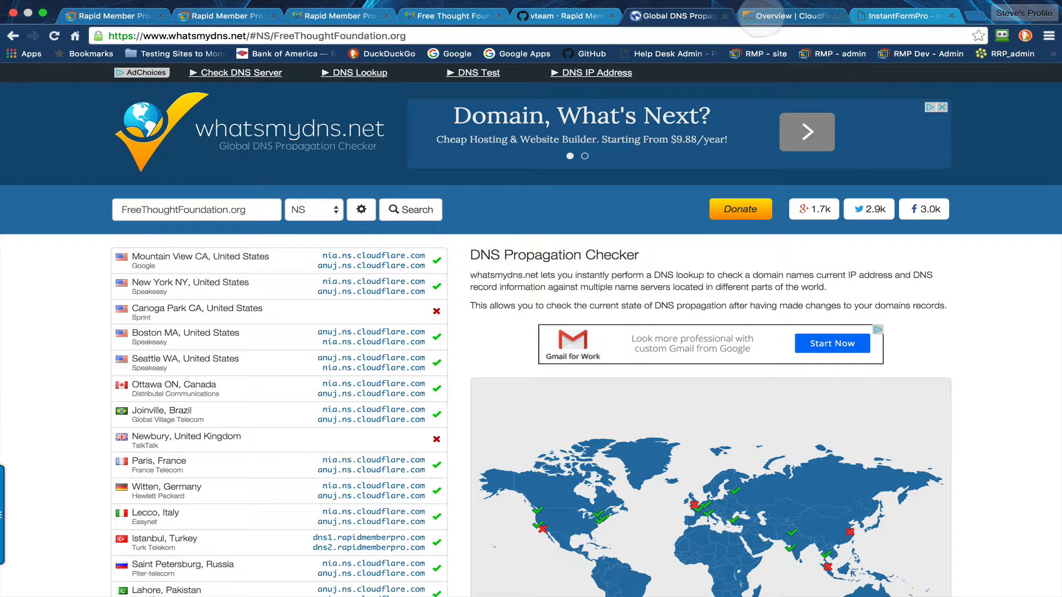
pyautogui.click(407, 35)
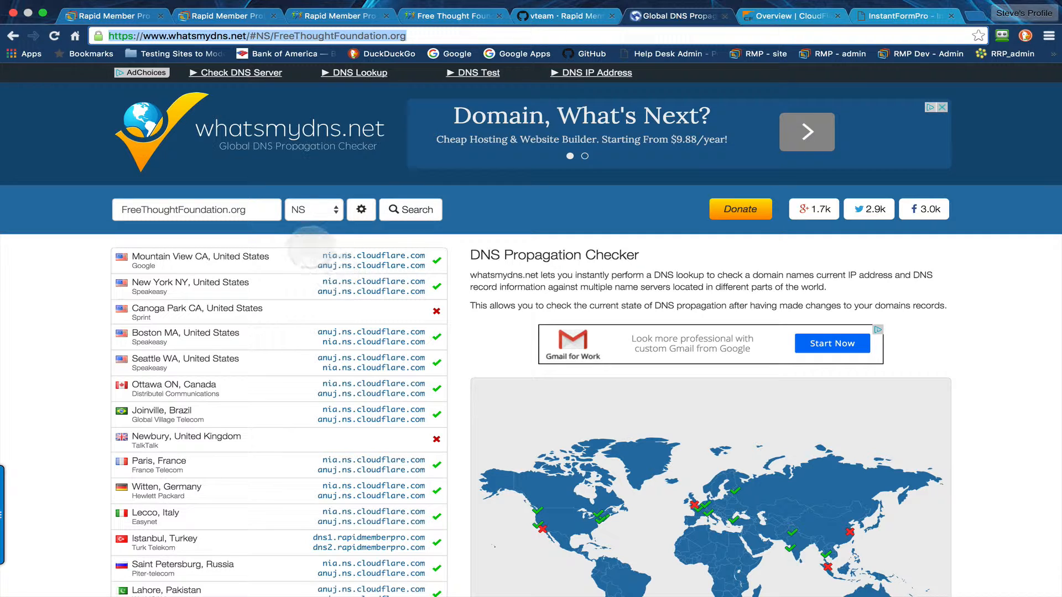
pyautogui.moveTo(322, 256); pyautogui.dragTo(425, 260)
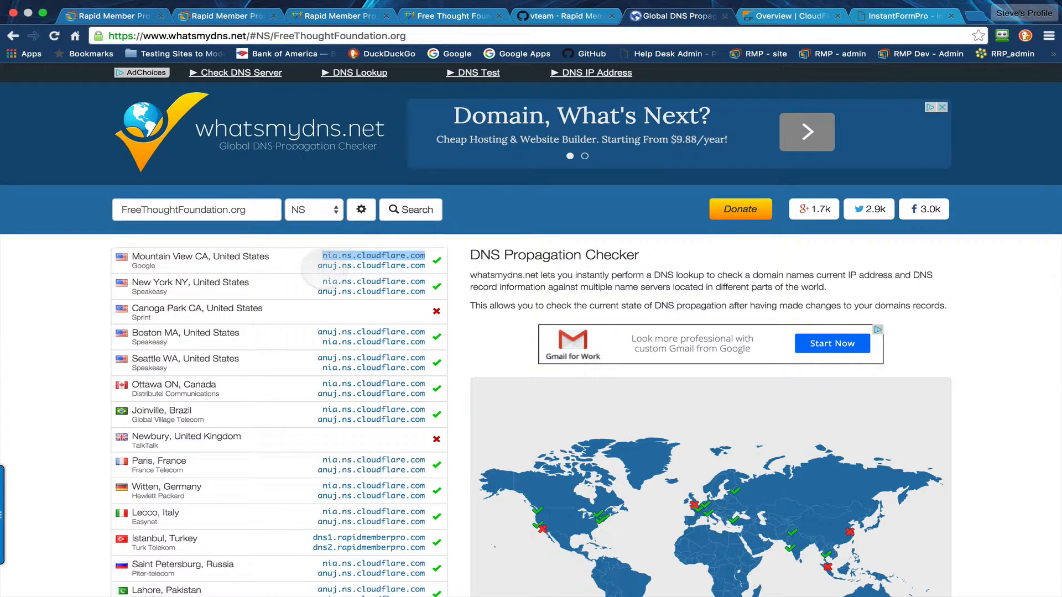
pyautogui.click(320, 267)
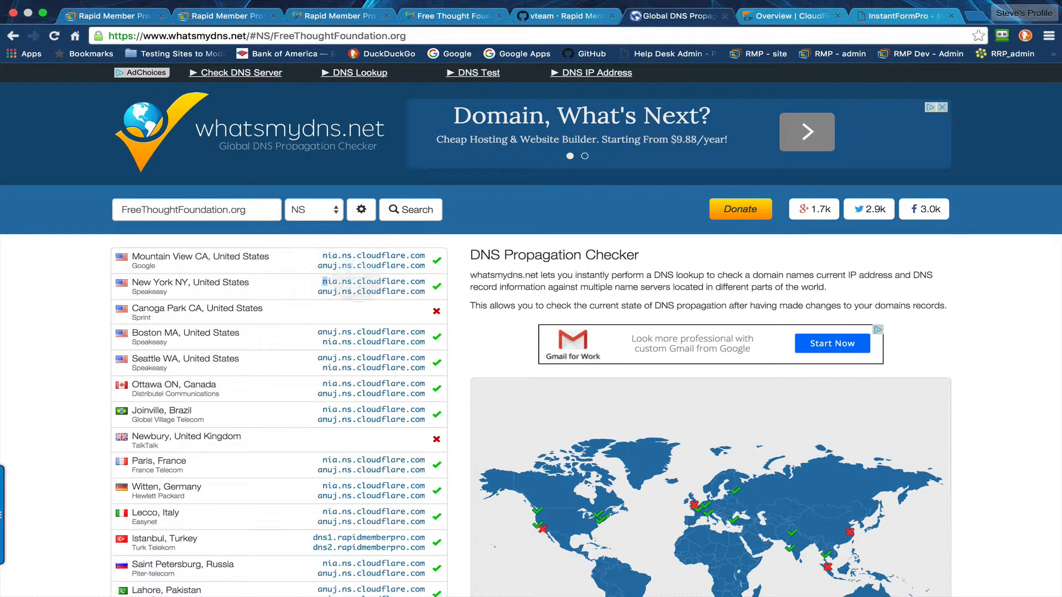
pyautogui.moveTo(323, 281); pyautogui.dragTo(425, 283)
pyautogui.moveTo(316, 292); pyautogui.dragTo(423, 299)
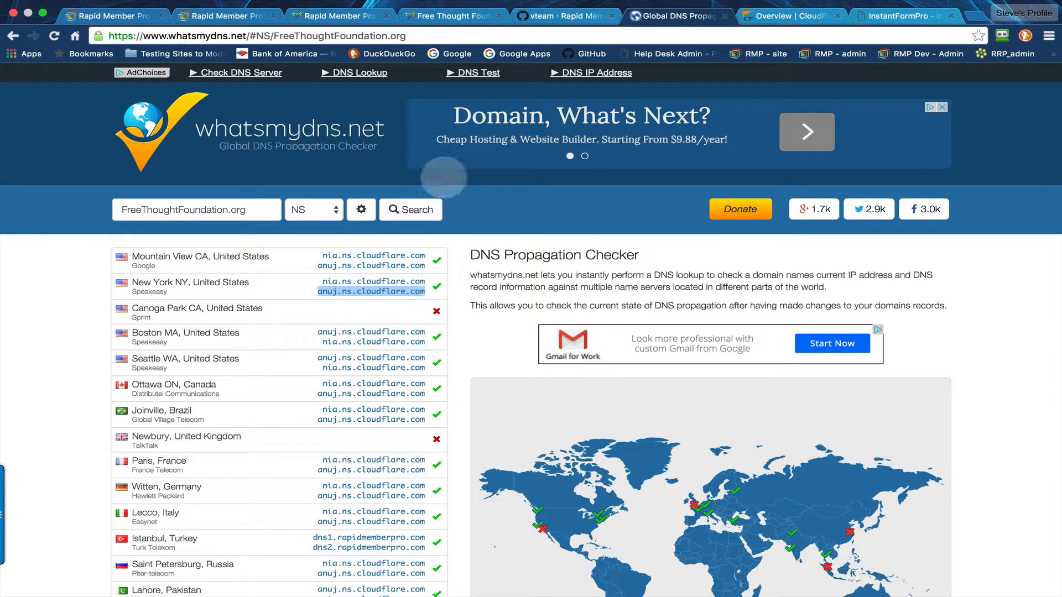
# - Return to the public Free Thought Foundation site and open its Home page
pyautogui.click(446, 17)
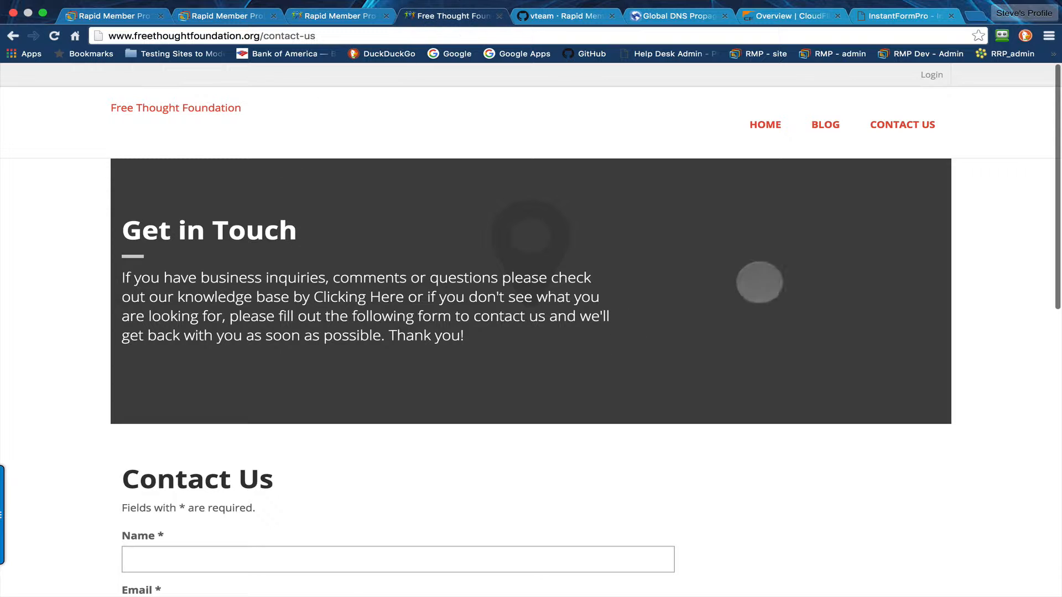
pyautogui.click(765, 124)
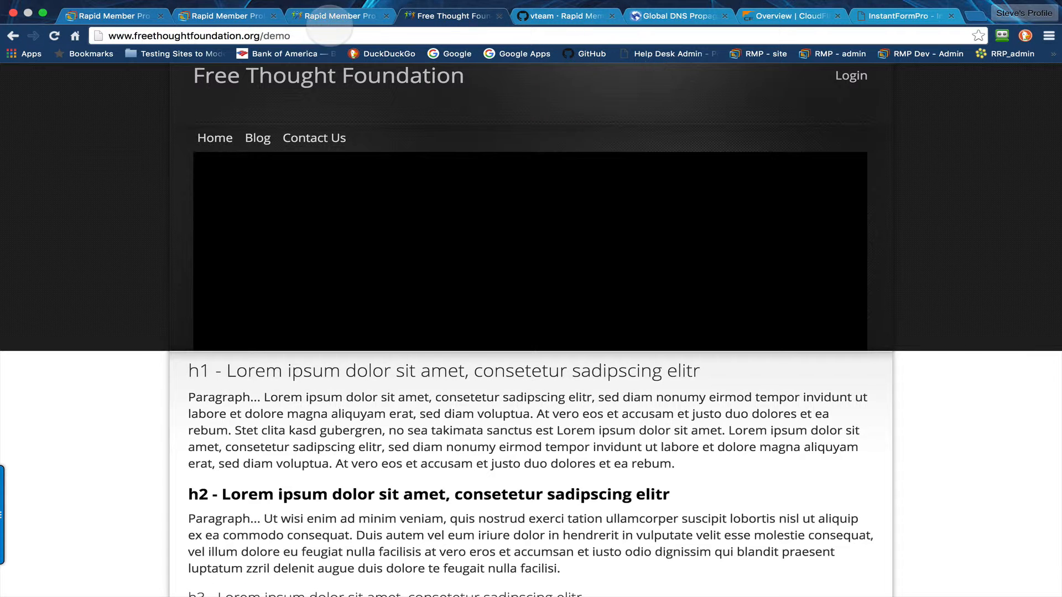
# - From Manage Members in the administrator area, use Direct Login to enter the member area as the listed member
pyautogui.click(330, 16)
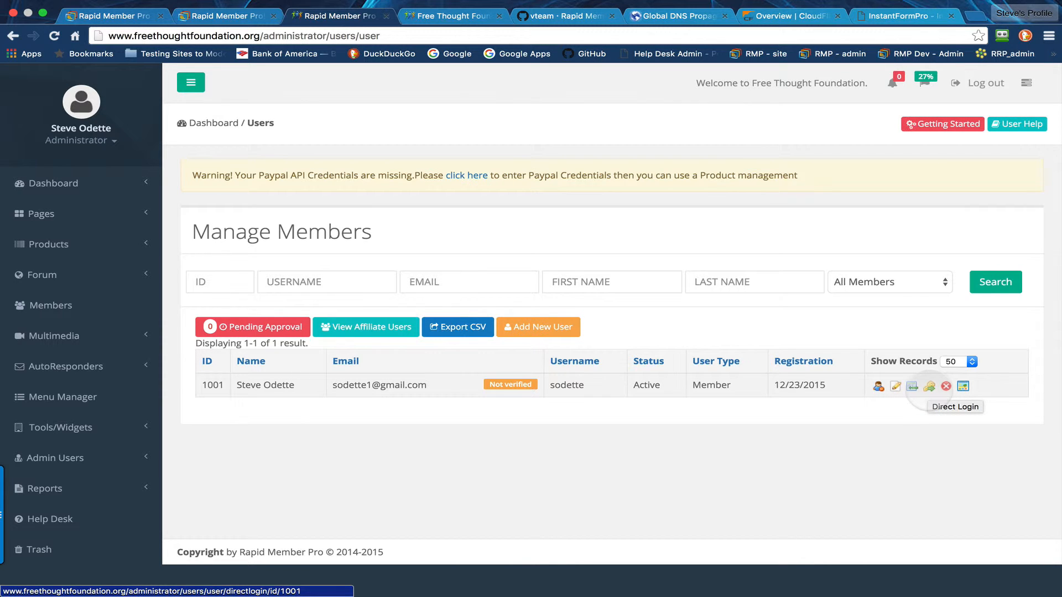
pyautogui.click(929, 386)
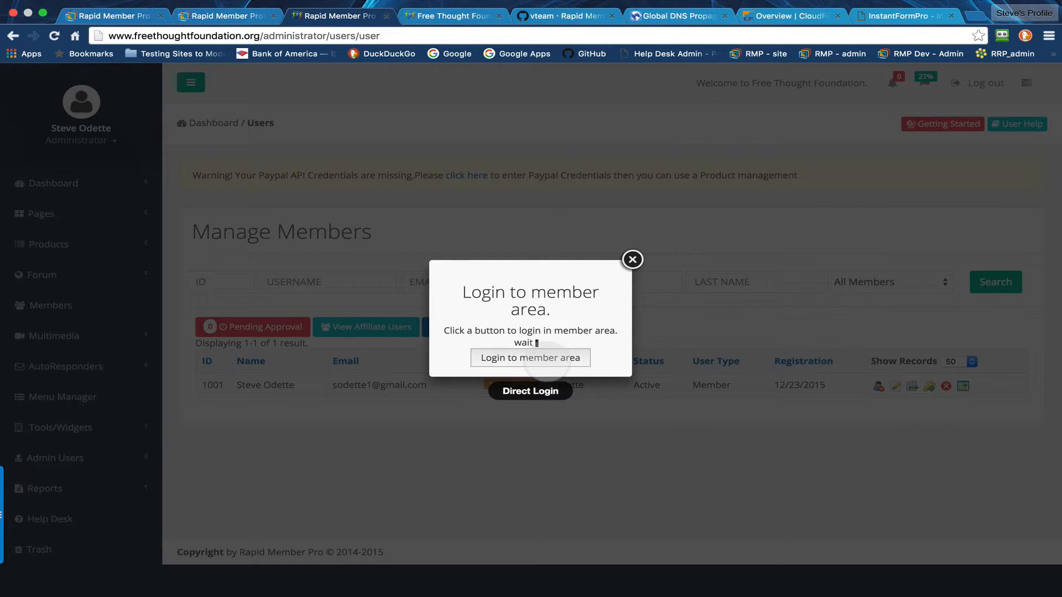
pyautogui.click(539, 357)
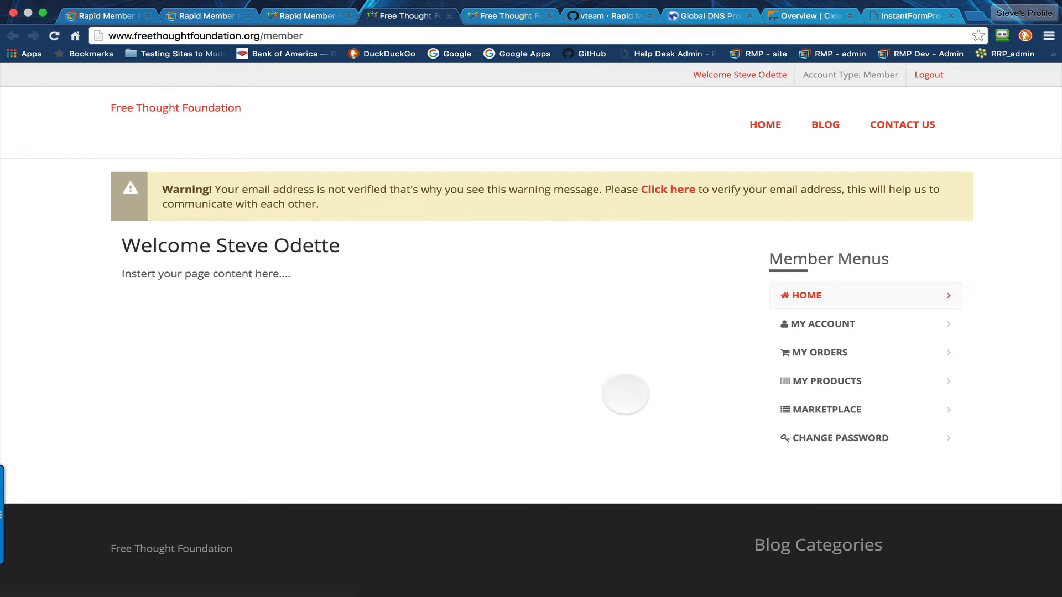